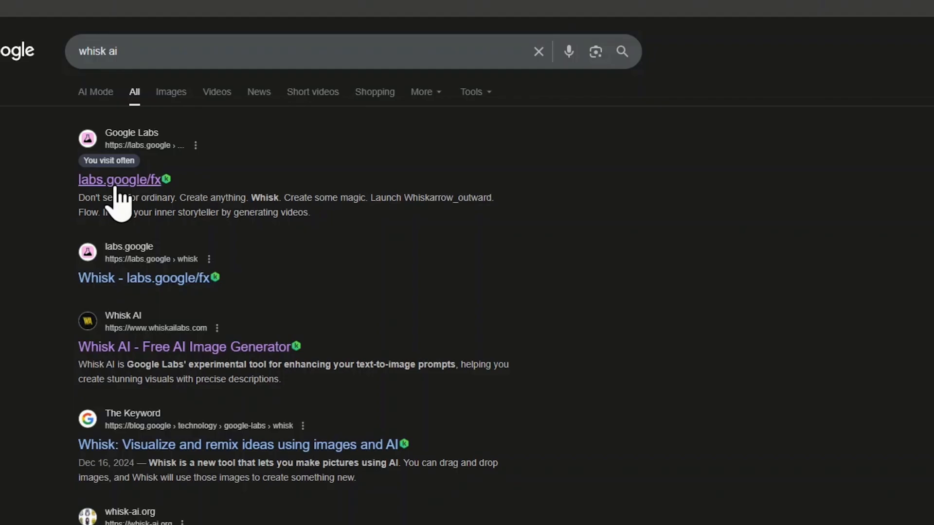
Step: Open Google Labs' Whisk from the search results, enter the tool and expand the subject, scene and style inputs
{"action": "left_click", "coordinate": [115, 189]}
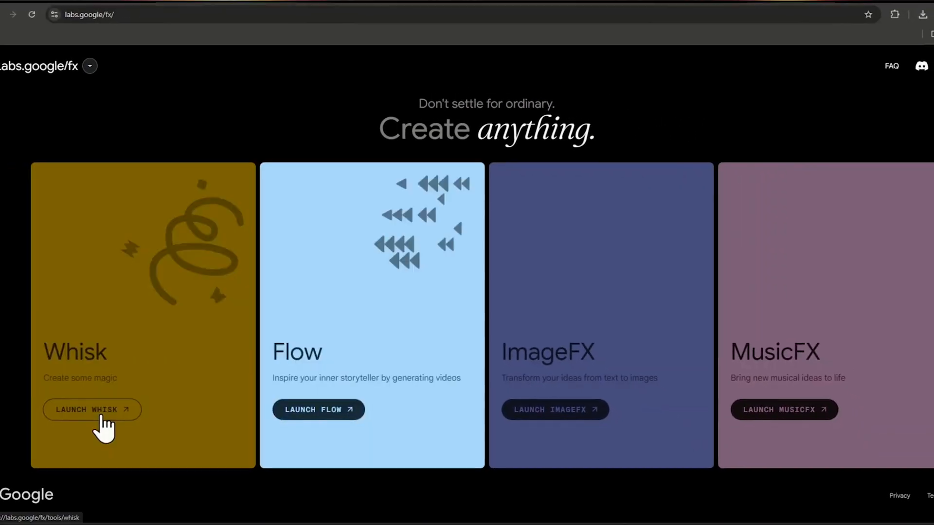
{"action": "left_click", "coordinate": [102, 417]}
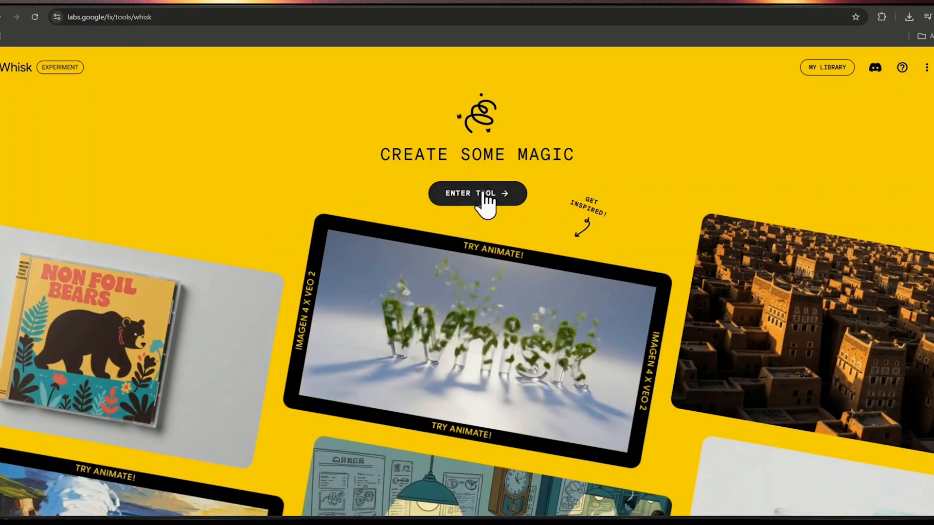
{"action": "left_click", "coordinate": [483, 193]}
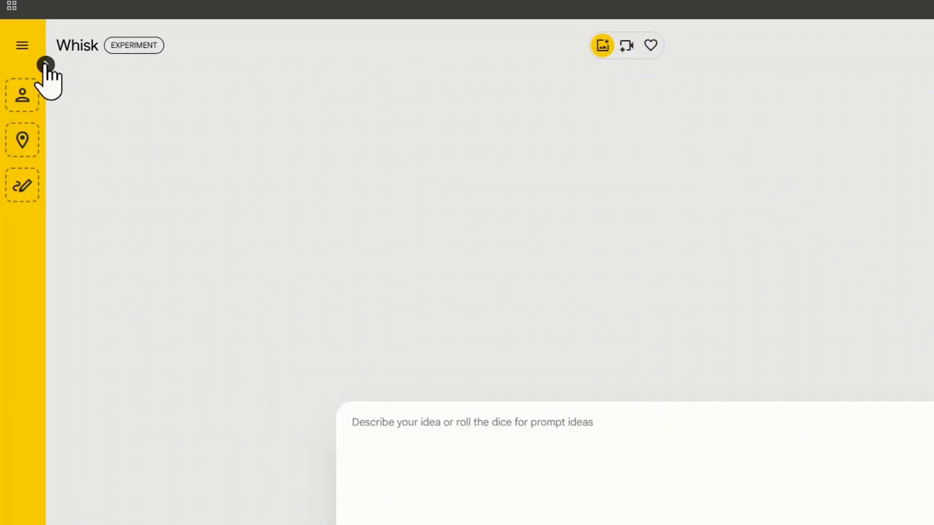
{"action": "left_click", "coordinate": [45, 64]}
Step: Examine the text-prompt and image-upload options for the subject and scene, plus the aspect ratio choices and generation settings
{"action": "mouse_move", "coordinate": [107, 144]}
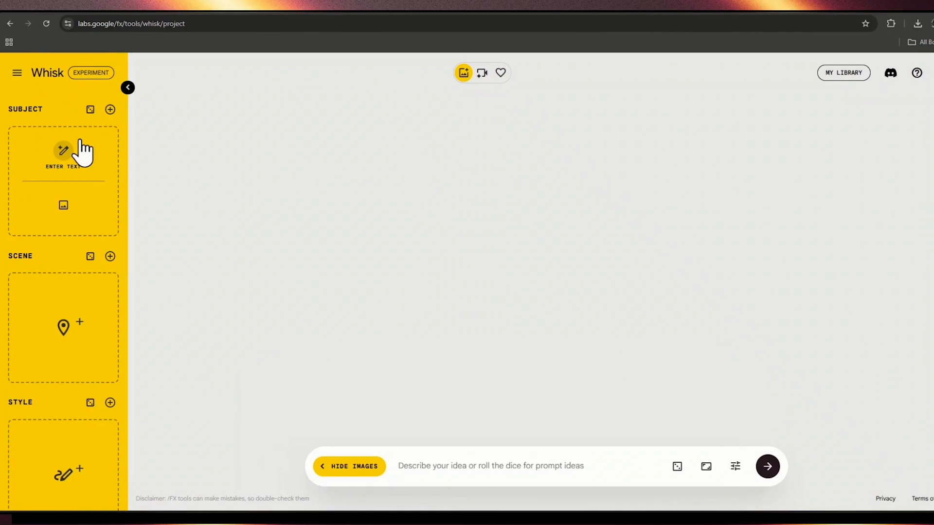
{"action": "left_click", "coordinate": [62, 160]}
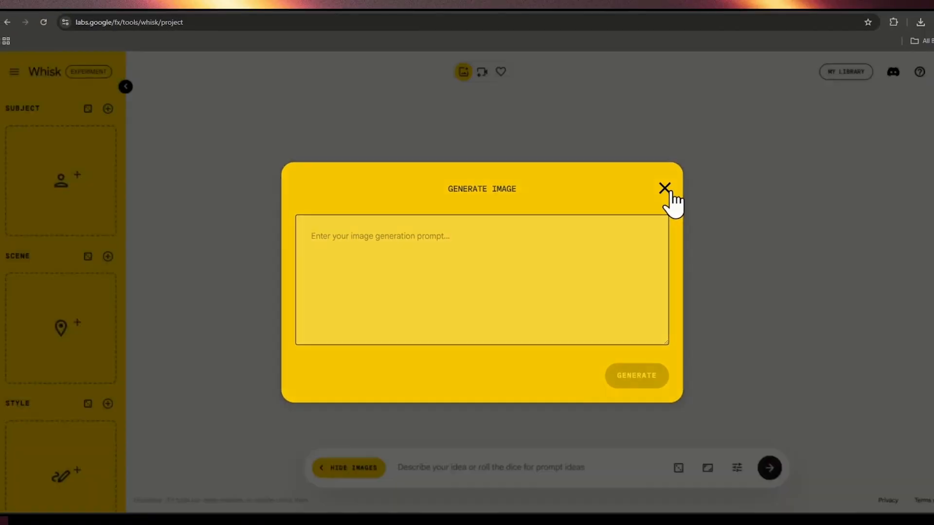
{"action": "left_click", "coordinate": [722, 175]}
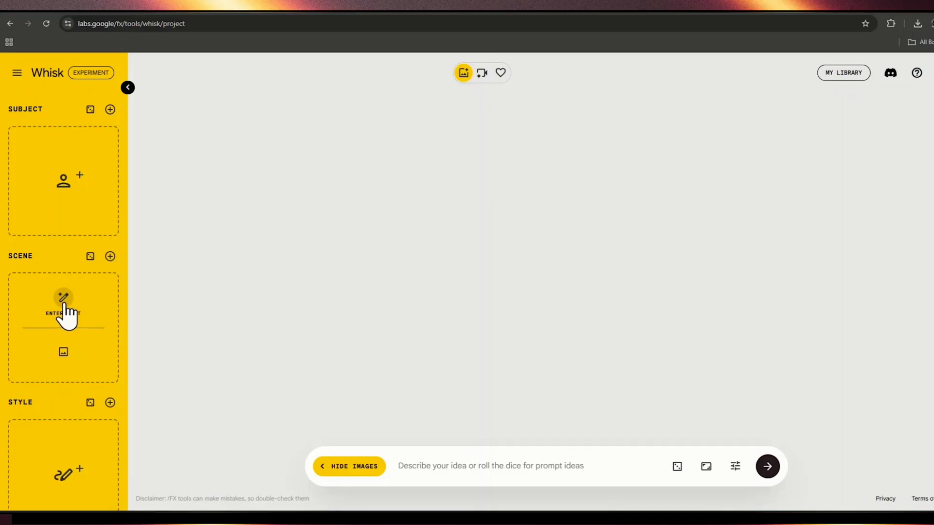
{"action": "left_click", "coordinate": [64, 306]}
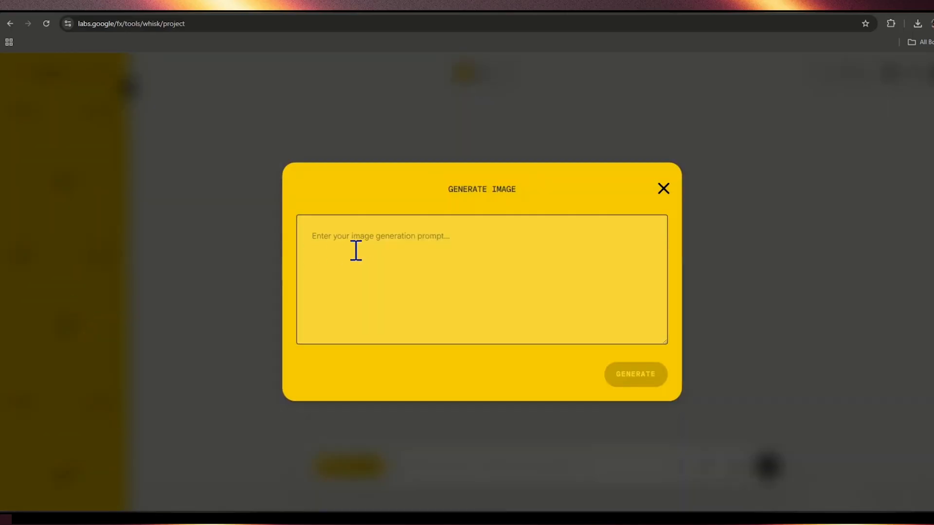
{"action": "left_click", "coordinate": [662, 190]}
{"action": "mouse_move", "coordinate": [53, 365]}
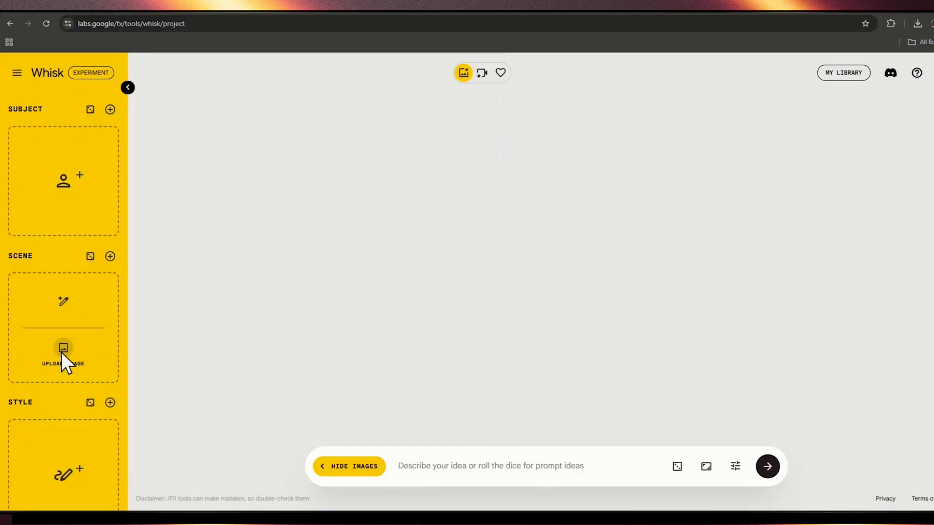
{"action": "left_click", "coordinate": [61, 349]}
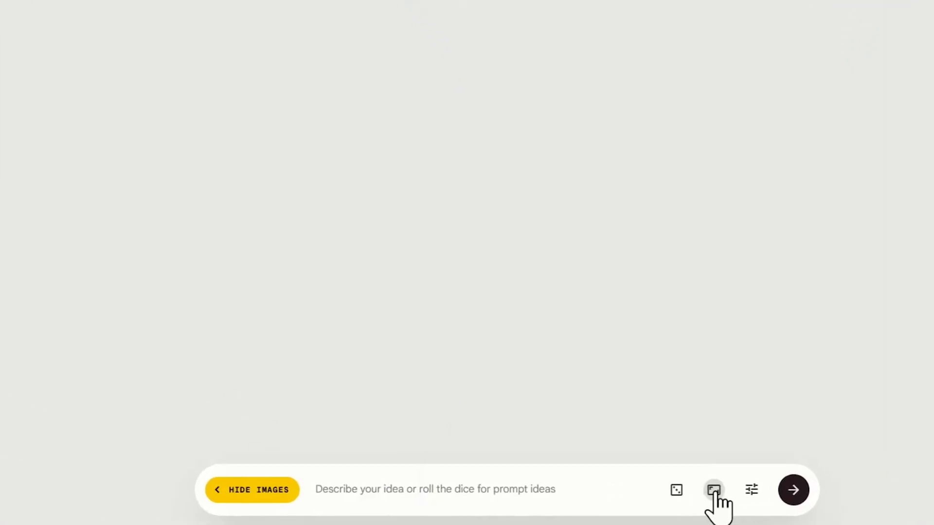
{"action": "left_click", "coordinate": [714, 490]}
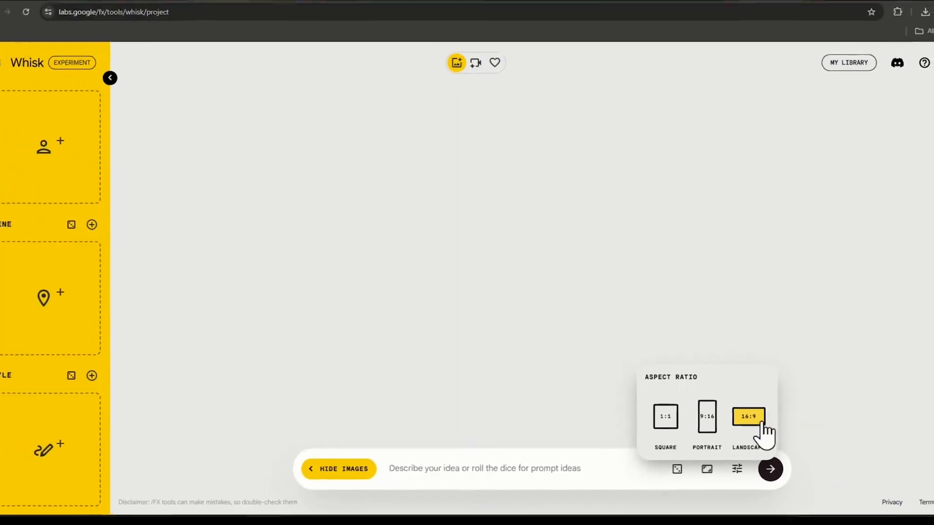
{"action": "left_click", "coordinate": [736, 466]}
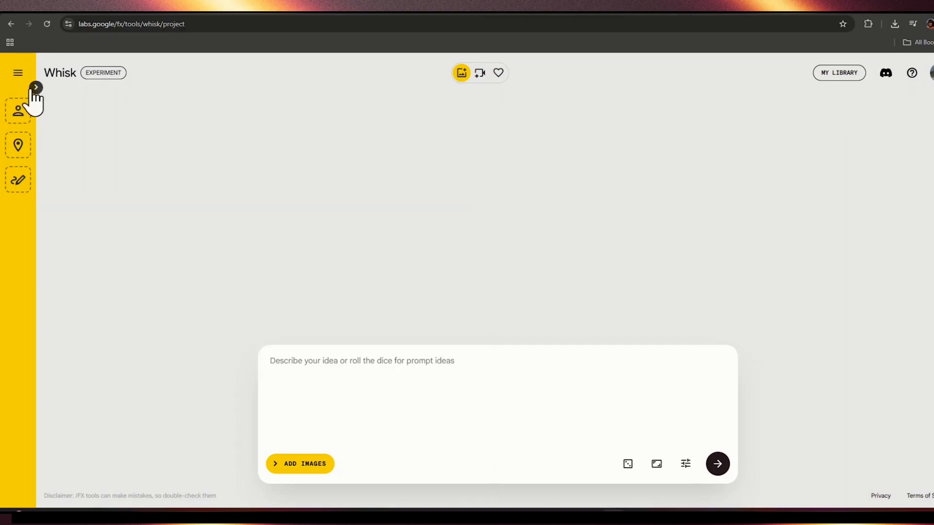
Step: Expand the image inputs and upload the portrait of the woman in a blue blouse as the subject
{"action": "left_click", "coordinate": [35, 87]}
{"action": "mouse_move", "coordinate": [55, 173]}
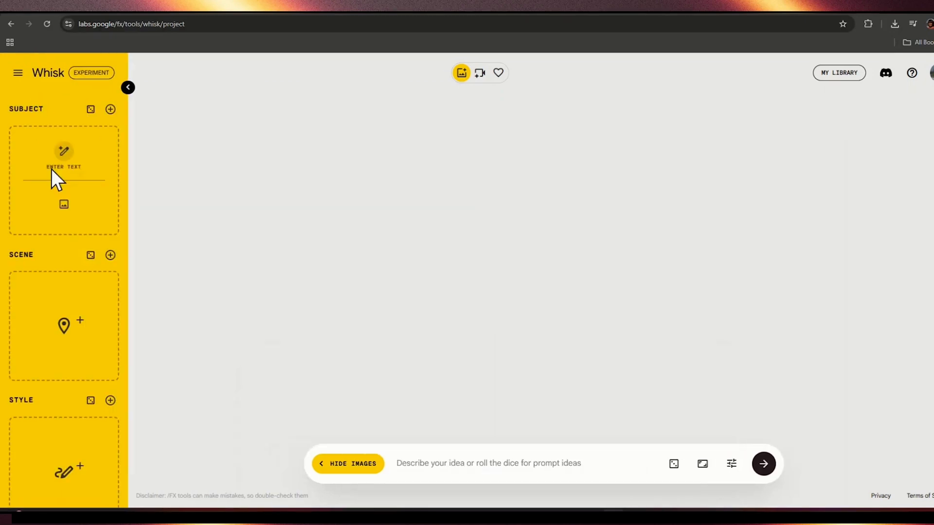
{"action": "left_click", "coordinate": [69, 192]}
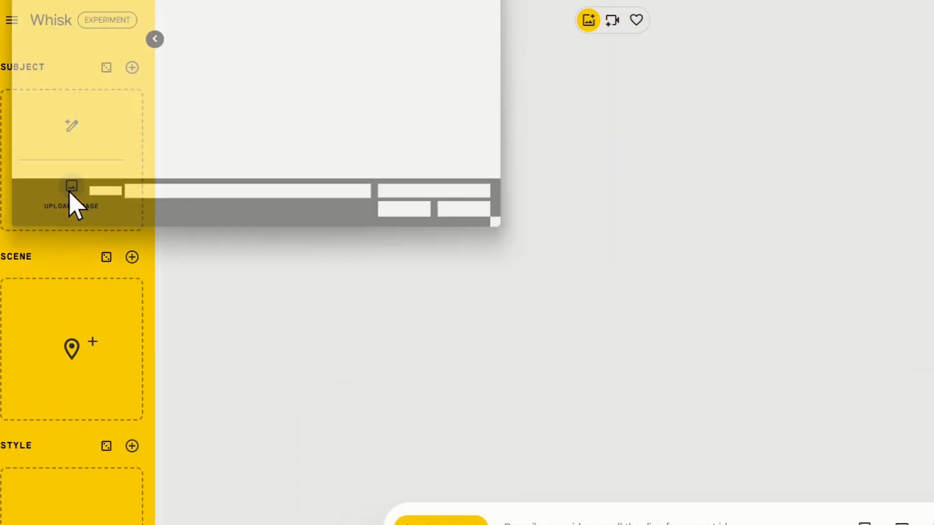
{"action": "left_click", "coordinate": [156, 135]}
{"action": "left_click", "coordinate": [419, 221]}
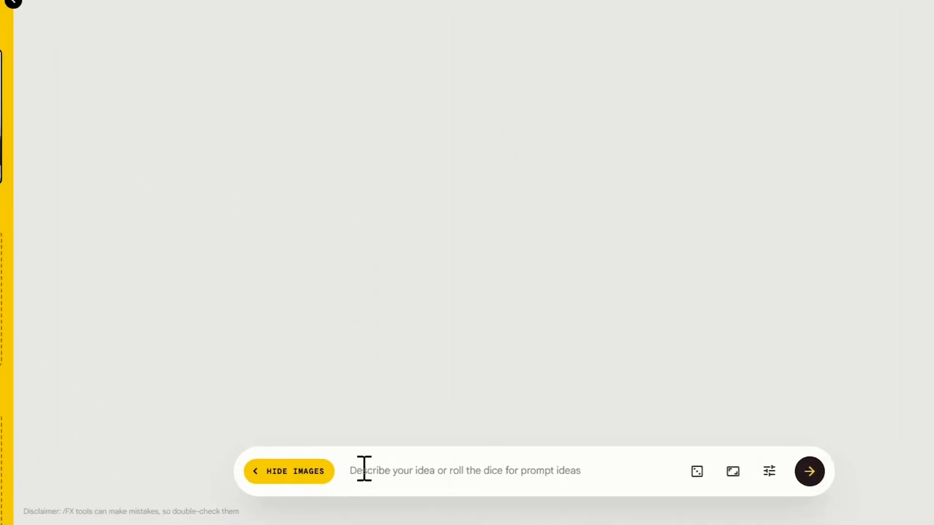
Step: Enter the prompt for an elegant, modestly dressed African woman, a stylish teacher in a silk blouse with a cozy chic home office background, and generate images
{"action": "left_click", "coordinate": [362, 469]}
{"action": "type", "text": "Elegant, modestly dressed, African woman, stylish fashion-conscious teacher, silk blouse, warm smile, natural lighting, cozy chic home office background, cinematic portrait, ultra-realistic, high quality, soft"}
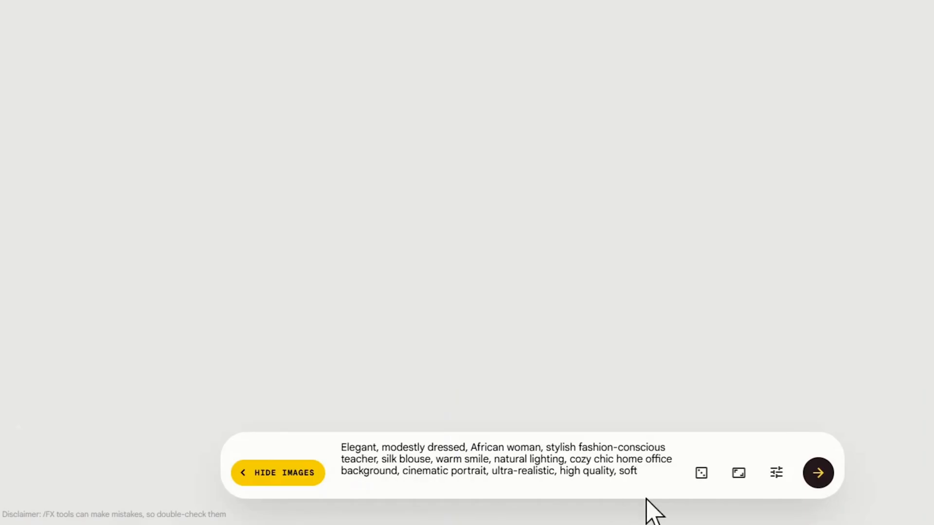
{"action": "type", "text": "focus"}
{"action": "left_click", "coordinate": [738, 473]}
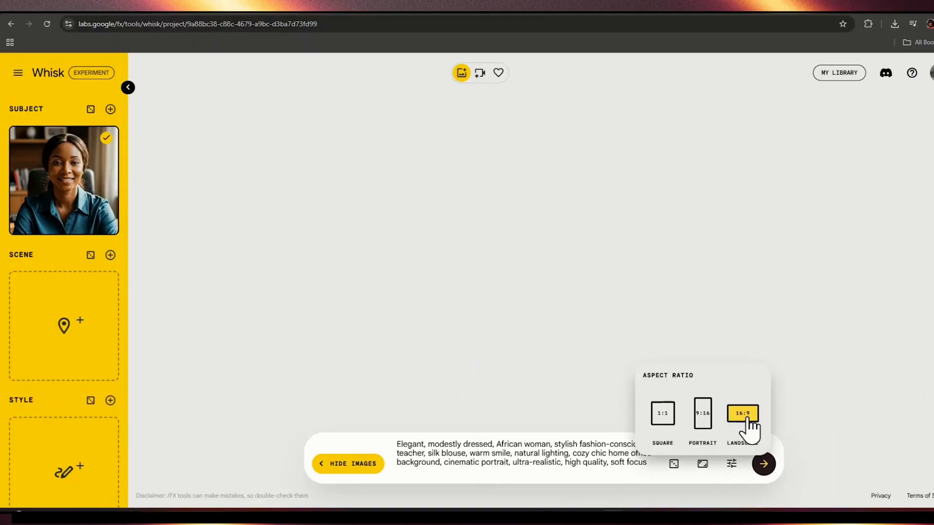
{"action": "left_click", "coordinate": [763, 464]}
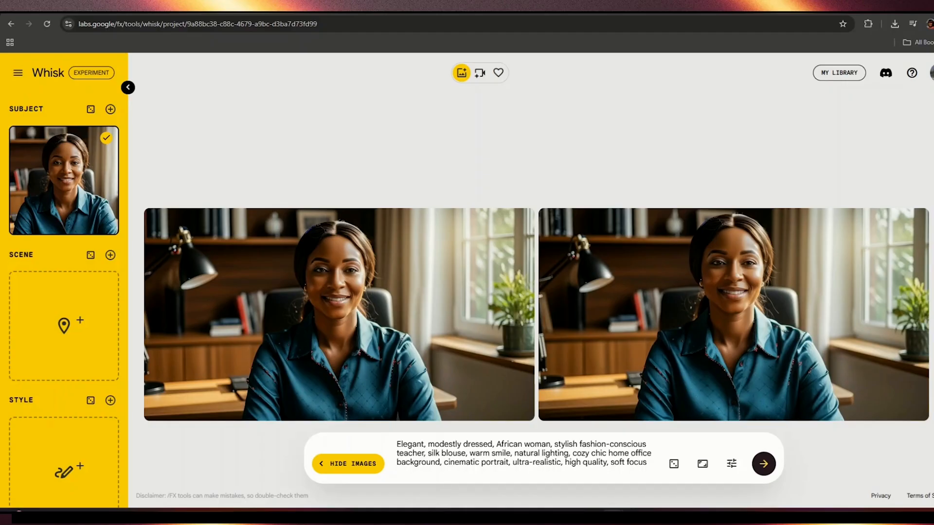
Step: Delete the uploaded subject image and generate a new subject from the elegant African woman teacher text prompt ending in "ultra-realistic"
{"action": "left_click", "coordinate": [105, 223]}
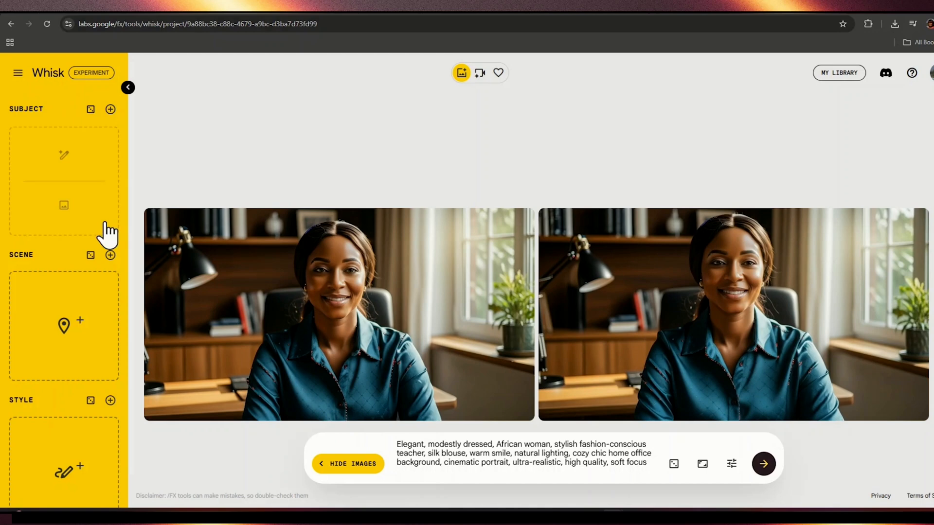
{"action": "left_click", "coordinate": [65, 153]}
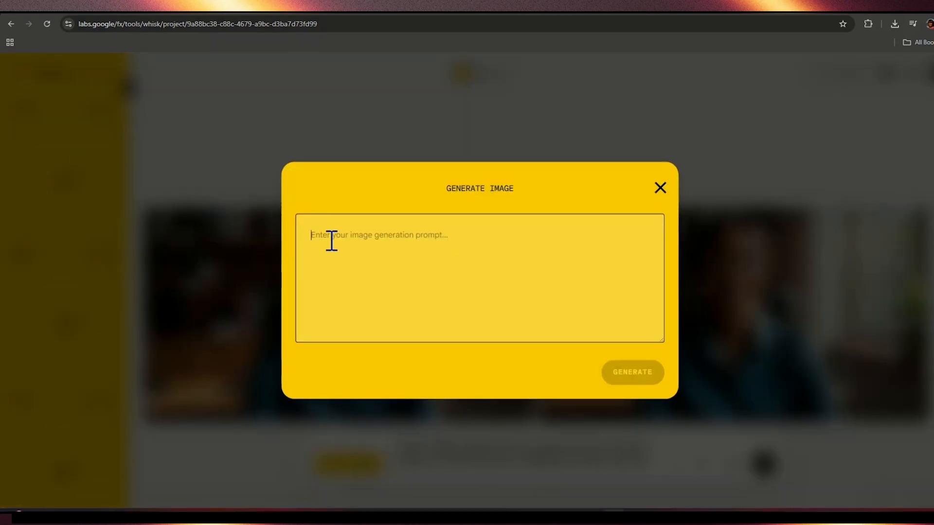
{"action": "right_click", "coordinate": [331, 240]}
{"action": "left_click", "coordinate": [360, 353]}
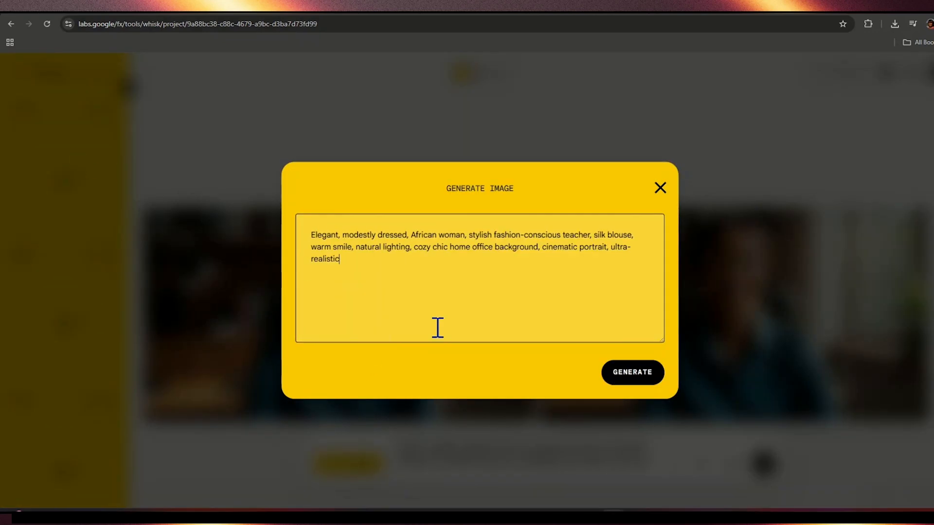
{"action": "left_click", "coordinate": [632, 373]}
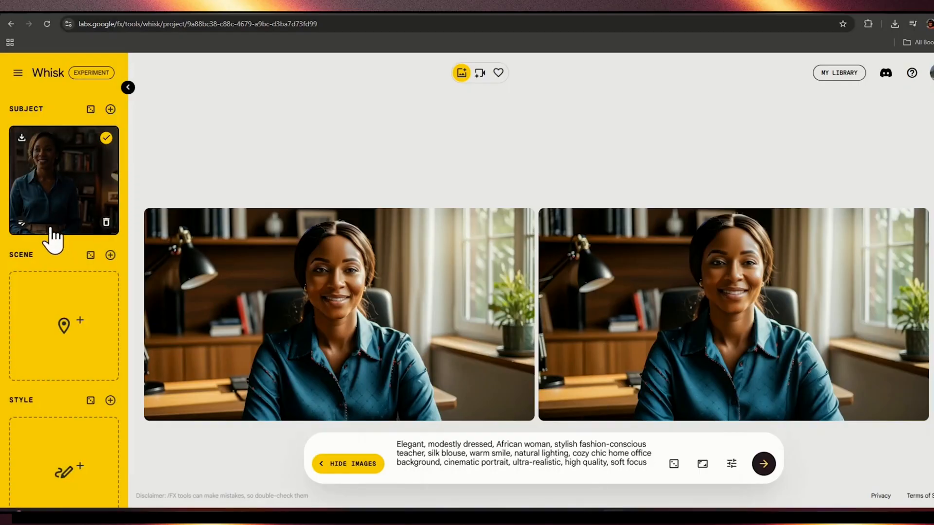
Step: Refine the second generated image by changing "silk blouse" to "silk pink blouse" in its details, and generate new versions
{"action": "mouse_move", "coordinate": [62, 310]}
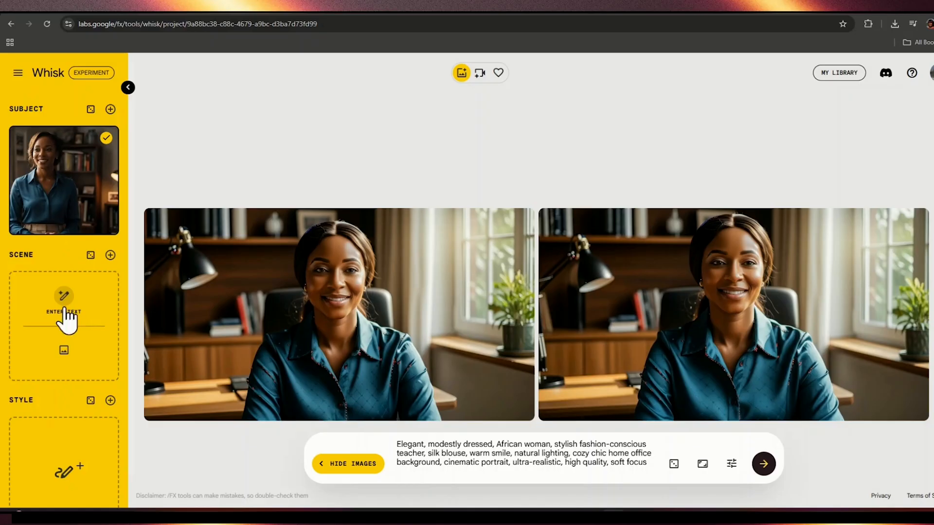
{"action": "mouse_move", "coordinate": [62, 187]}
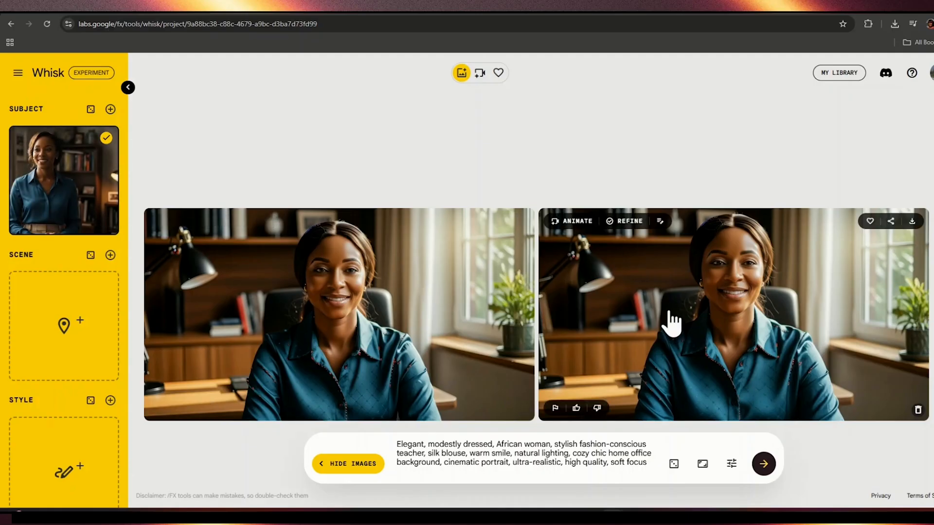
{"action": "left_click", "coordinate": [632, 223]}
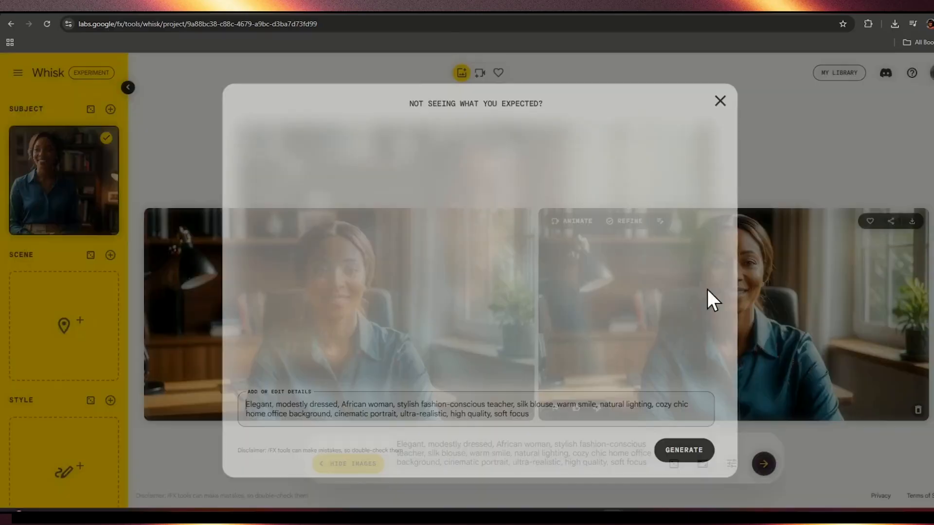
{"action": "left_click", "coordinate": [551, 411]}
{"action": "type", "text": "pink"}
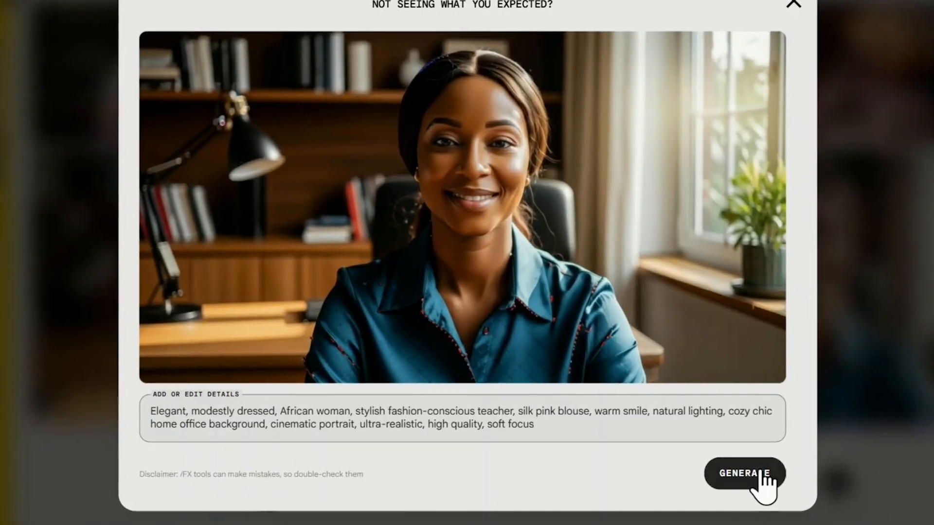
{"action": "left_click", "coordinate": [760, 485]}
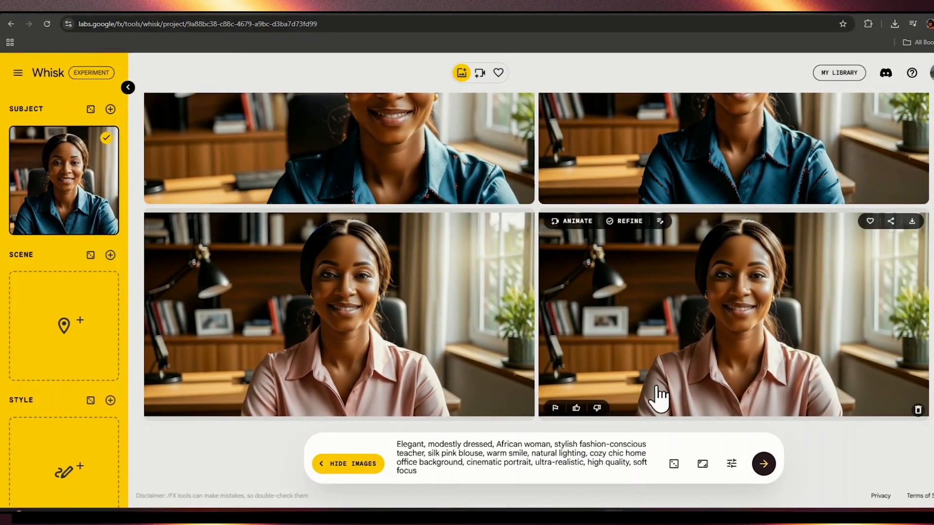
Step: Refine a pink-blouse image by inserting "she has a long wine hair," before "silk pink blouse" in its details, and generate new versions
{"action": "scroll", "coordinate": [730, 331], "scroll_direction": "up", "scroll_amount": 1}
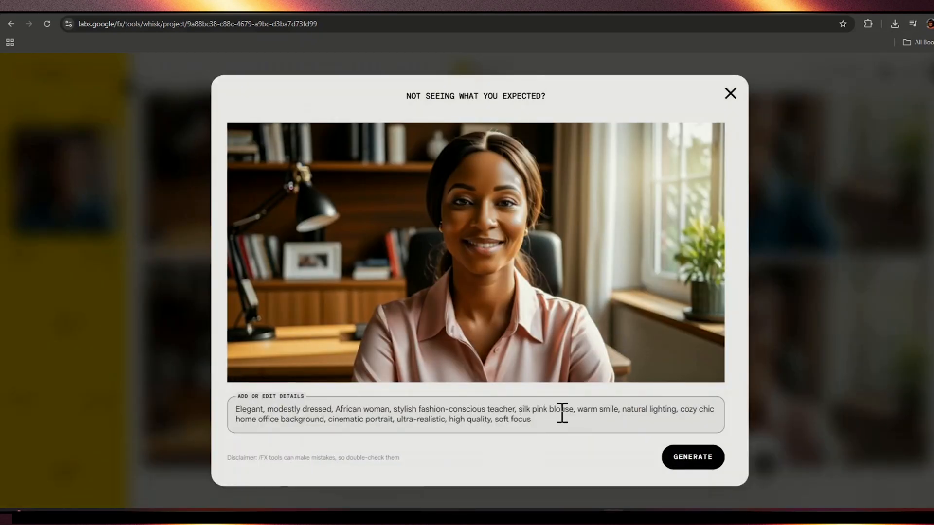
{"action": "left_click", "coordinate": [518, 412]}
{"action": "type", "text": "she h"}
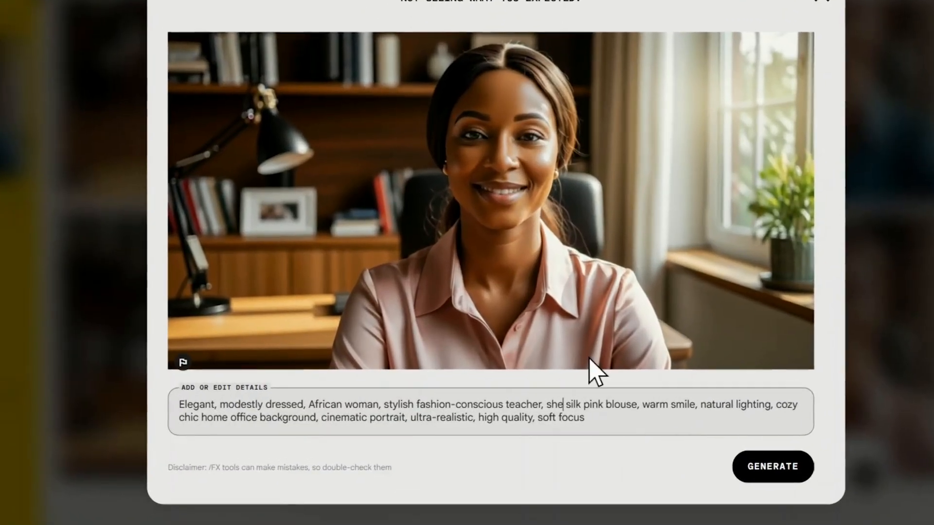
{"action": "type", "text": "as a long"}
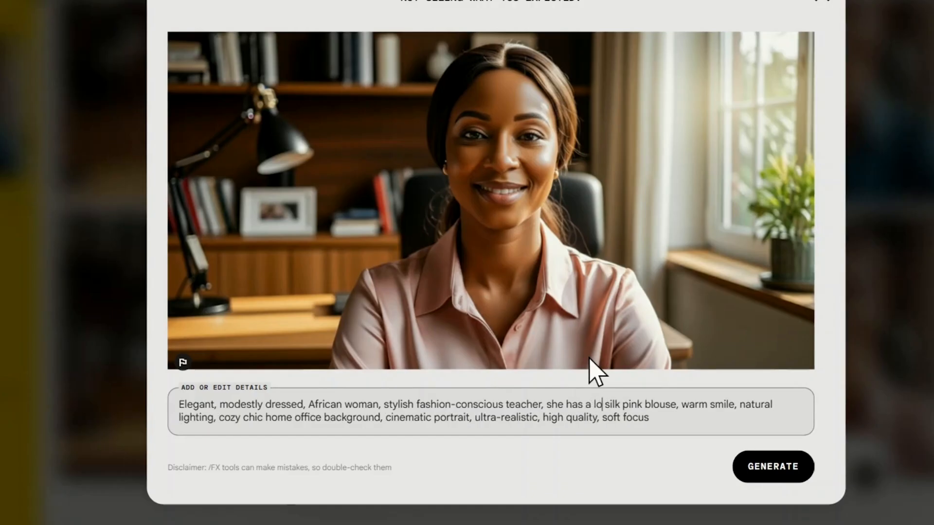
{"action": "type", "text": " wine"}
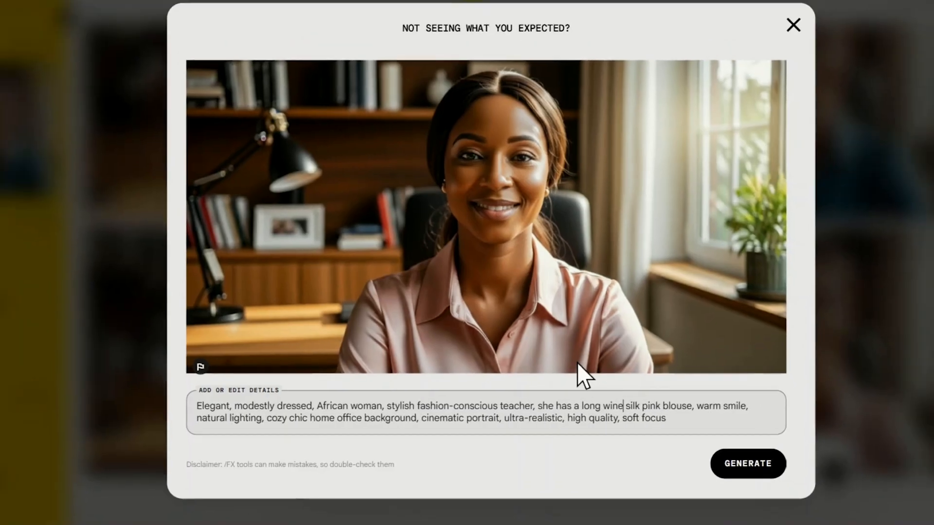
{"action": "type", "text": " hair."}
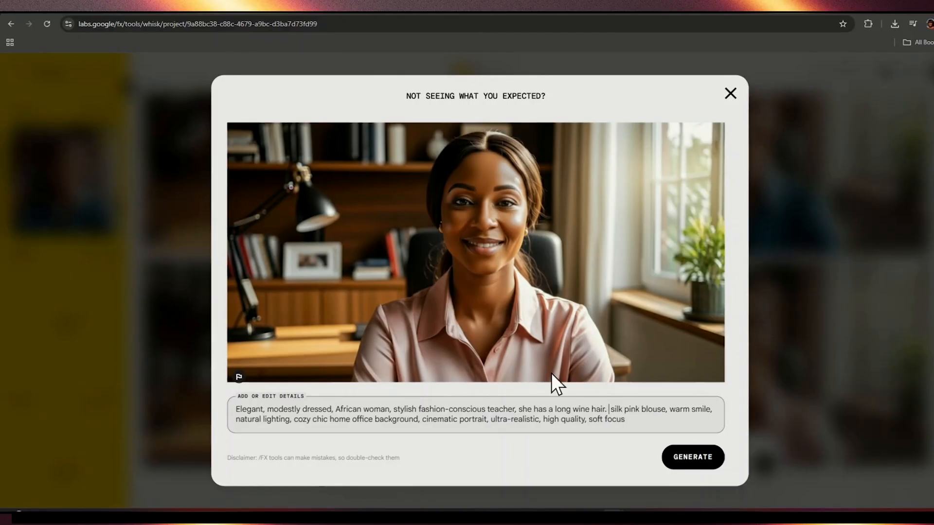
{"action": "key", "text": "BackSpace"}
{"action": "key", "text": "BackSpace"}
{"action": "type", "text": ","}
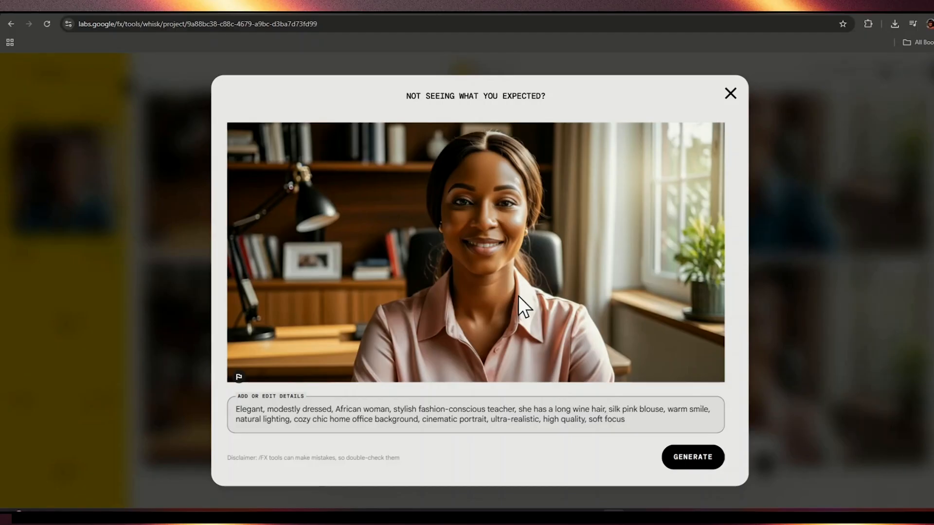
{"action": "left_click", "coordinate": [703, 462]}
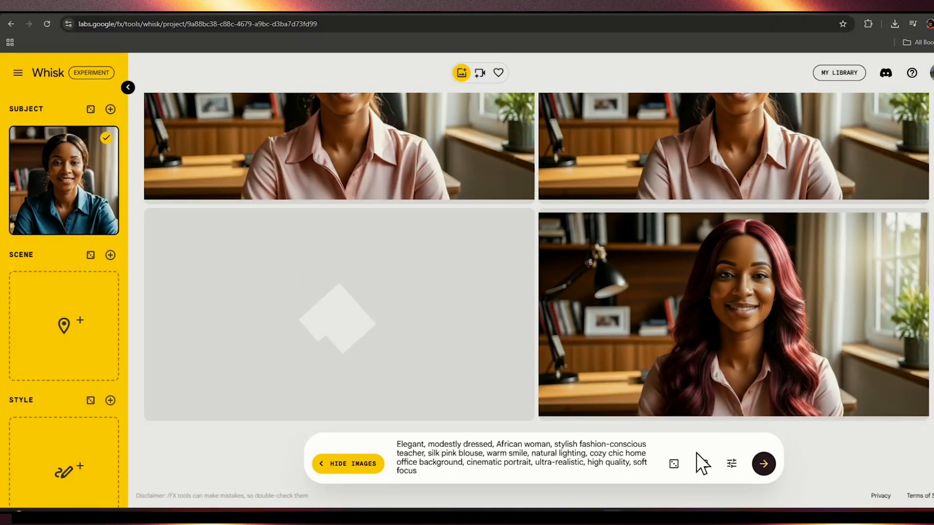
{"action": "scroll", "coordinate": [329, 171], "scroll_direction": "up", "scroll_amount": 3}
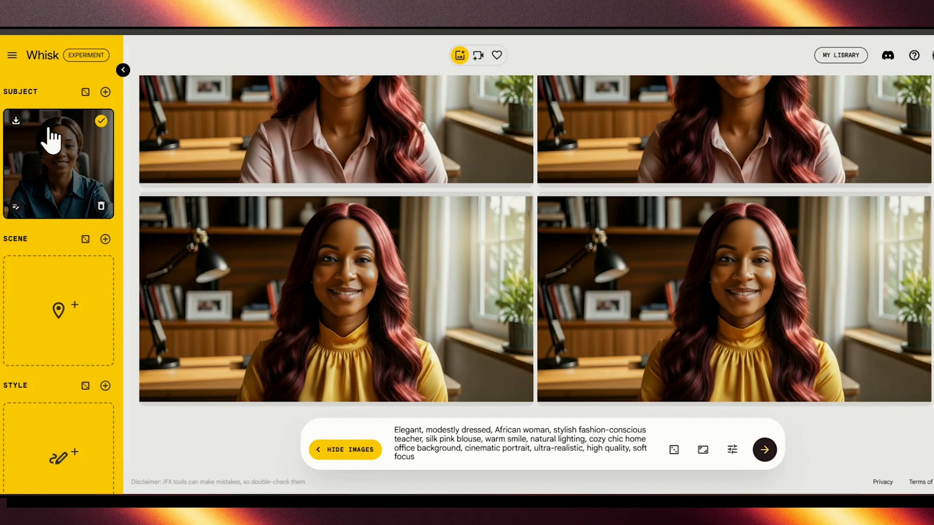
{"action": "mouse_move", "coordinate": [74, 295]}
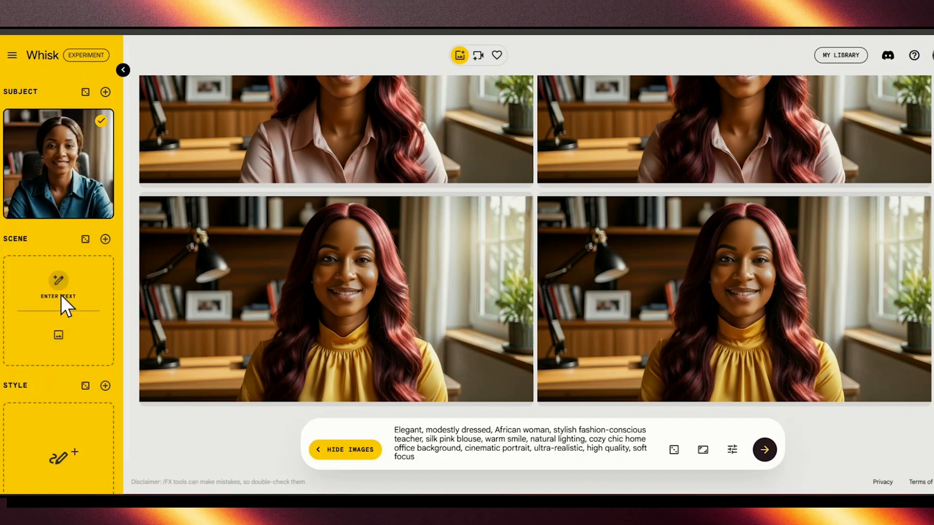
Step: Upload "Shop recommended products from Styles By Na on....jpg", the white blouse and navy skirt outfit, as the scene image
{"action": "left_click", "coordinate": [58, 335]}
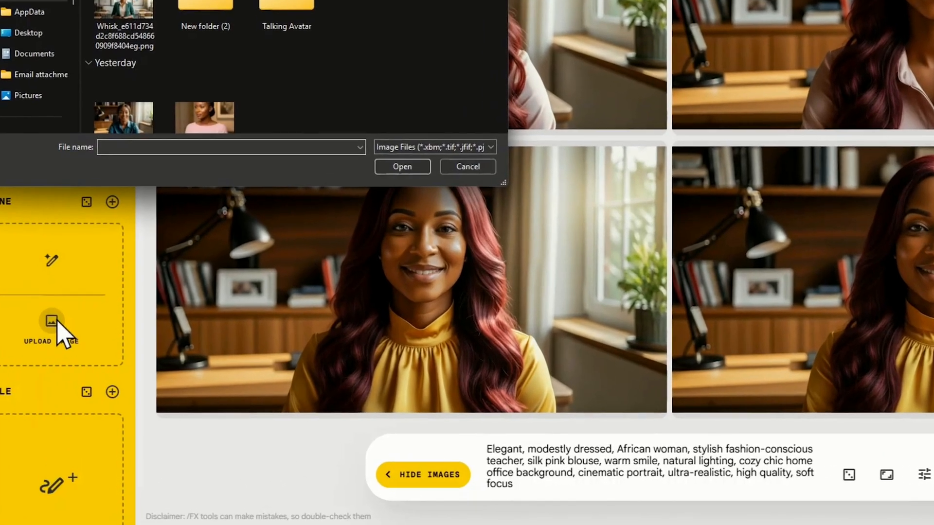
{"action": "left_click", "coordinate": [372, 94]}
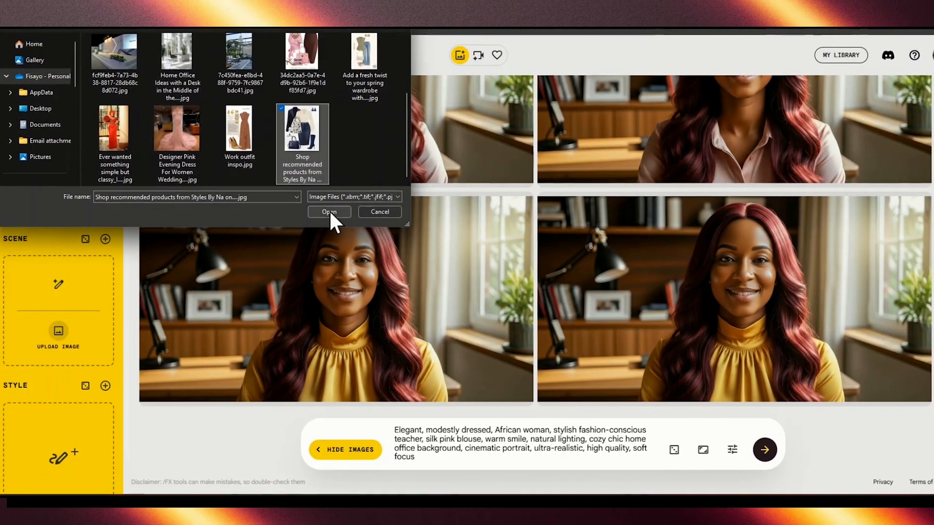
{"action": "left_click", "coordinate": [403, 164]}
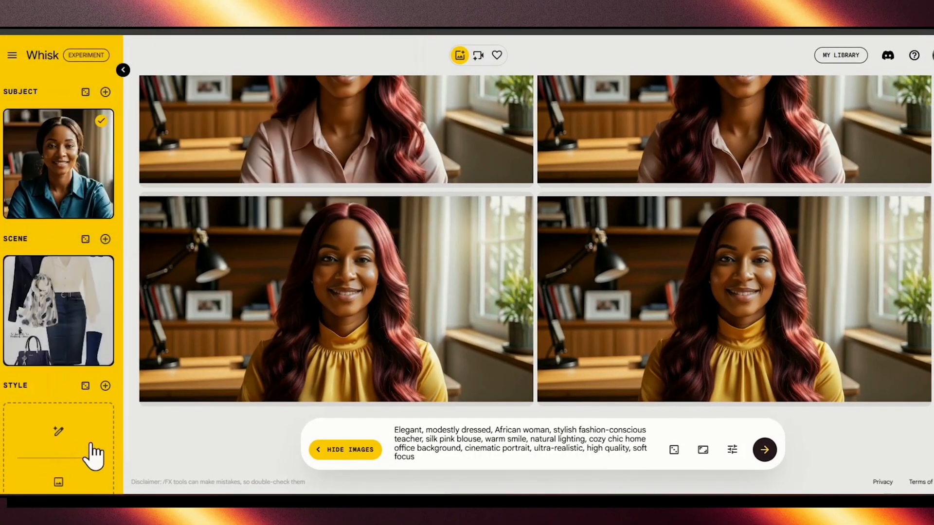
Step: Upload "Home Office Ideas with a Desk in the Middle of the....jpg" as the style image
{"action": "scroll", "coordinate": [59, 453], "scroll_direction": "down", "scroll_amount": 1}
{"action": "left_click", "coordinate": [59, 451]}
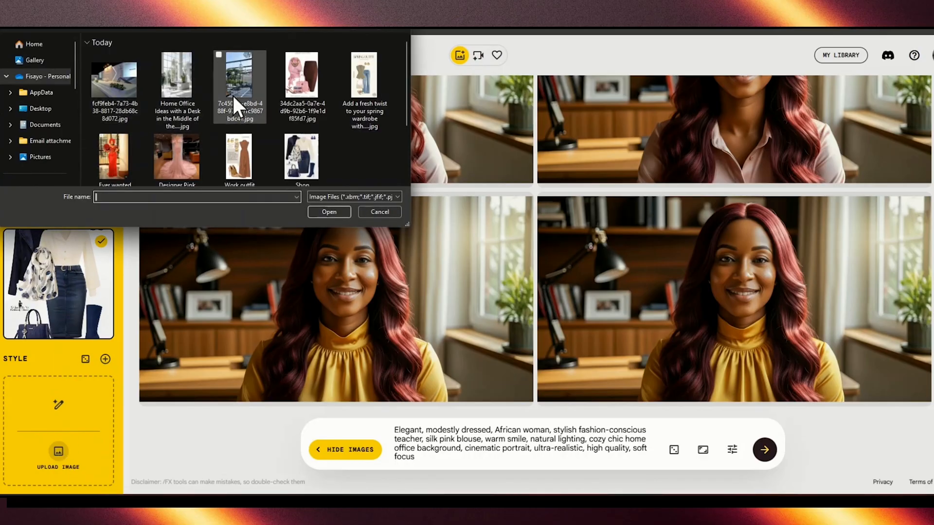
{"action": "left_click", "coordinate": [179, 83]}
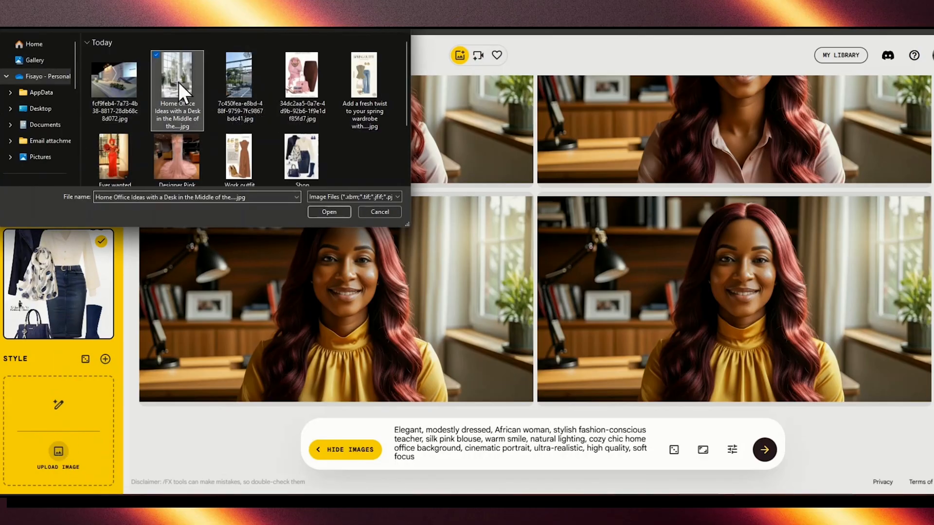
{"action": "left_click", "coordinate": [329, 211]}
Step: Replace the prompt with the elegant middle-aged woman in a neutral silk blouse in a chic modern home office, and generate images
{"action": "triple_click", "coordinate": [421, 444]}
{"action": "right_click", "coordinate": [419, 442]}
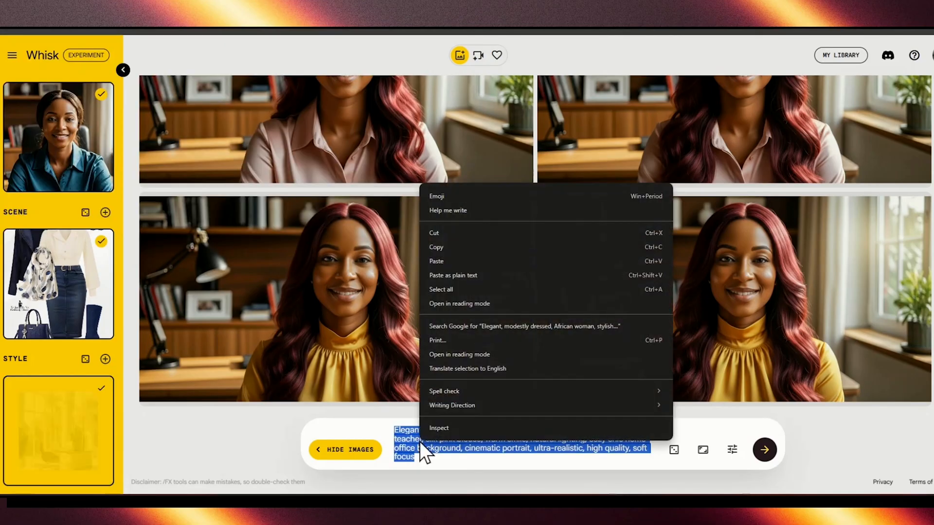
{"action": "left_click", "coordinate": [434, 275]}
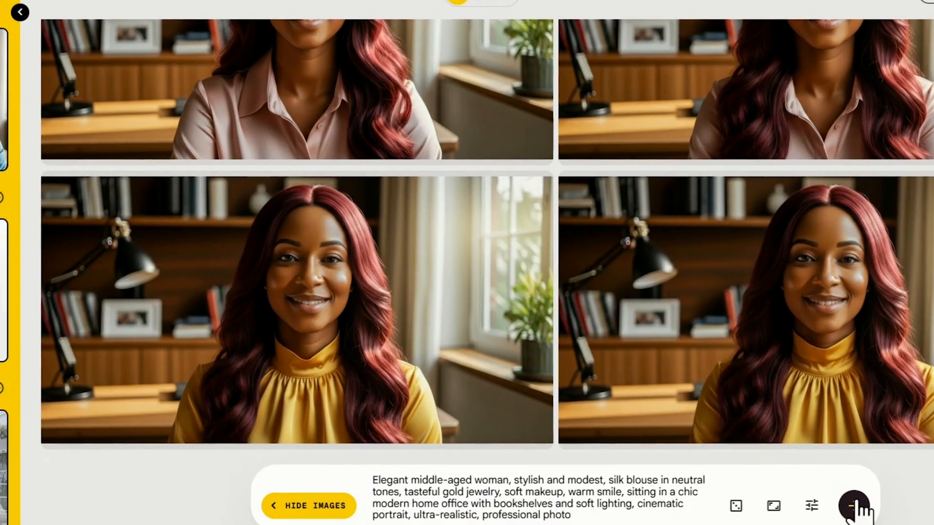
{"action": "left_click", "coordinate": [854, 505]}
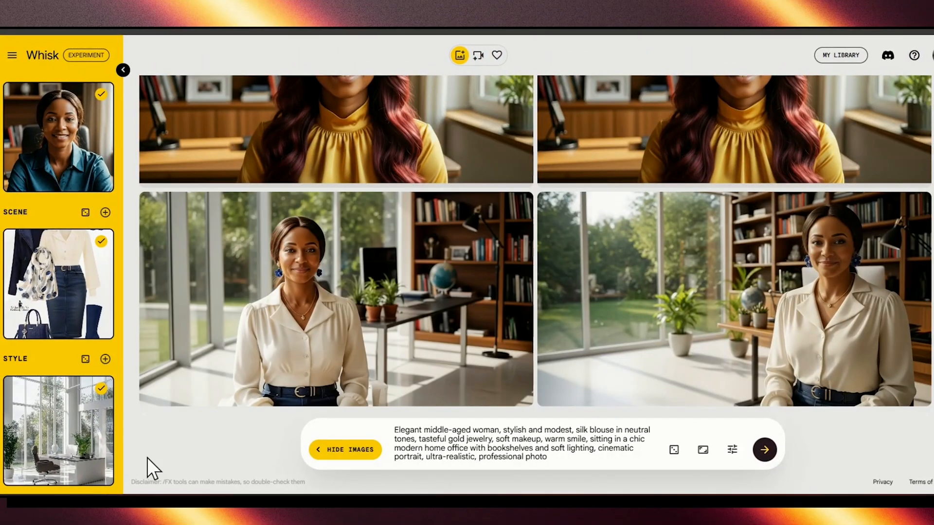
{"action": "mouse_move", "coordinate": [44, 257]}
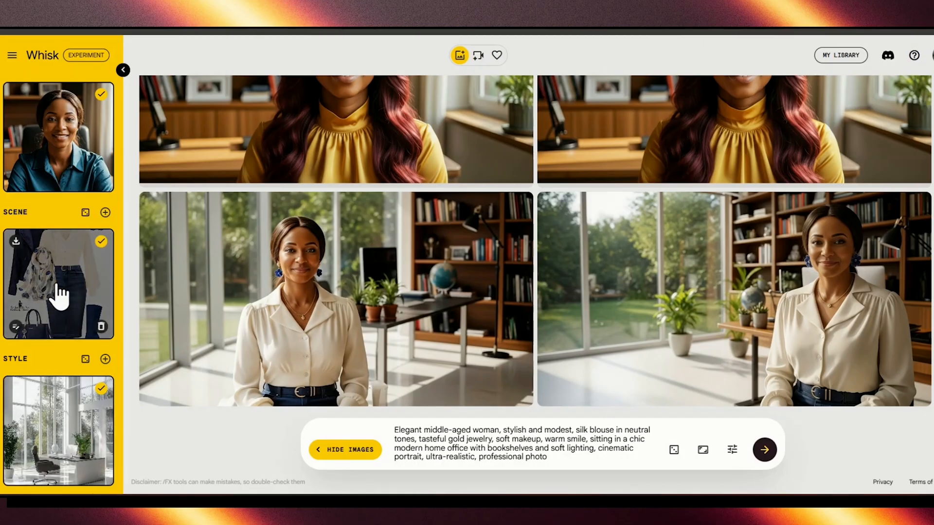
{"action": "mouse_move", "coordinate": [275, 334]}
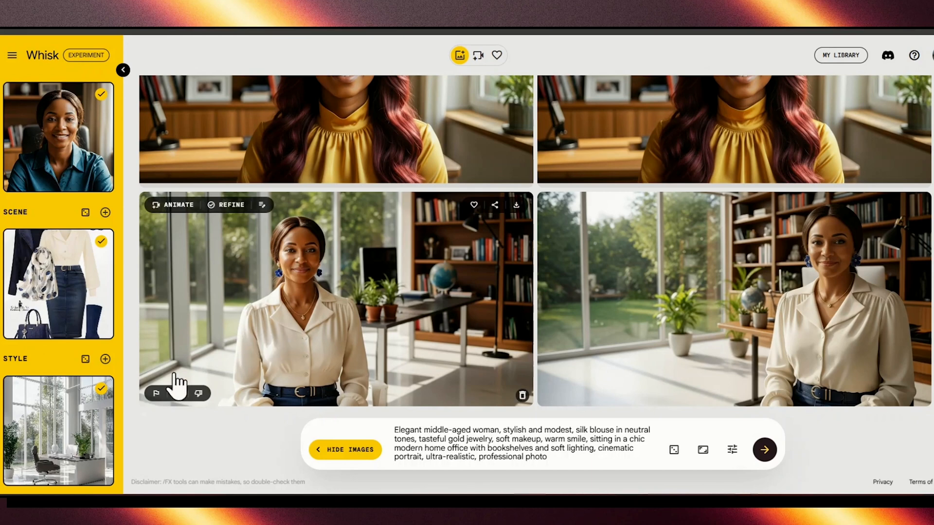
{"action": "mouse_move", "coordinate": [89, 437]}
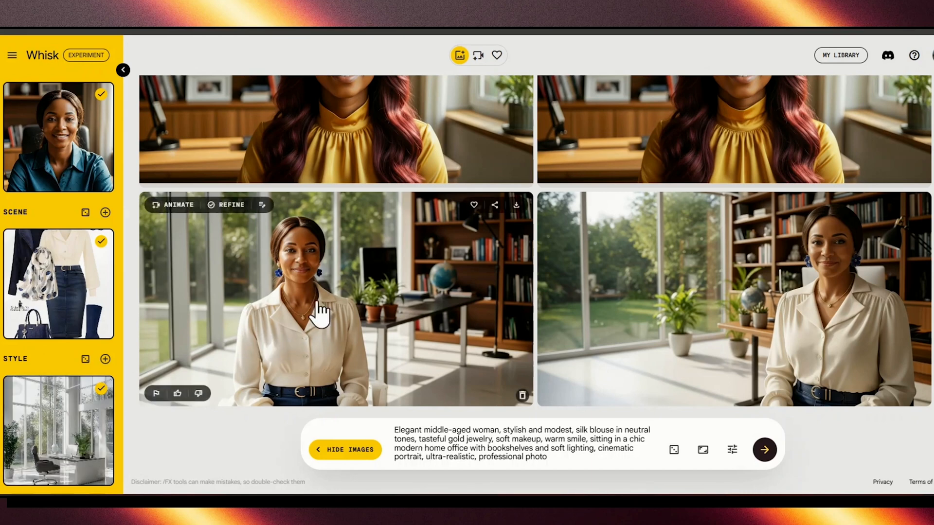
{"action": "mouse_move", "coordinate": [747, 268]}
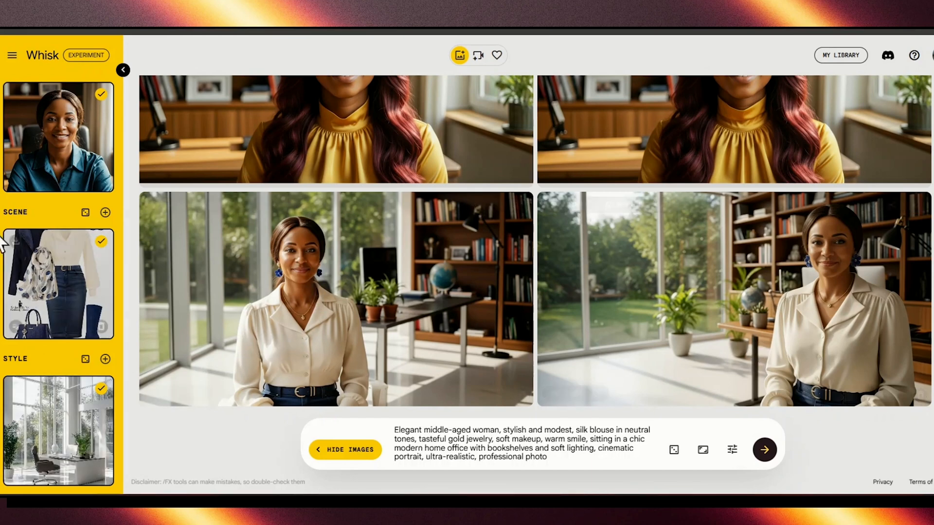
Step: Add a second subject slot and upload the Whisk_e611d734 teacher image into it
{"action": "scroll", "coordinate": [73, 103], "scroll_direction": "up", "scroll_amount": 1}
{"action": "left_click", "coordinate": [105, 92]}
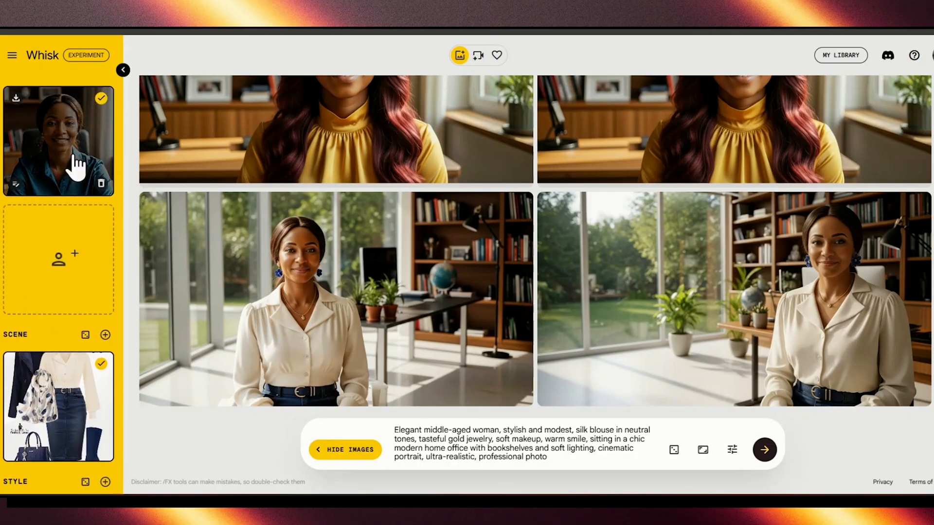
{"action": "left_click", "coordinate": [55, 279]}
{"action": "left_click", "coordinate": [109, 86]}
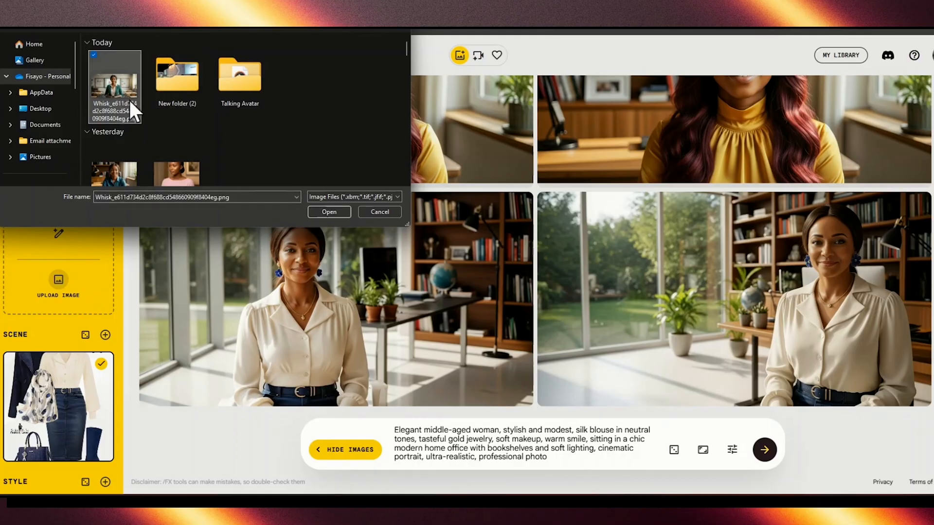
{"action": "left_click", "coordinate": [324, 212]}
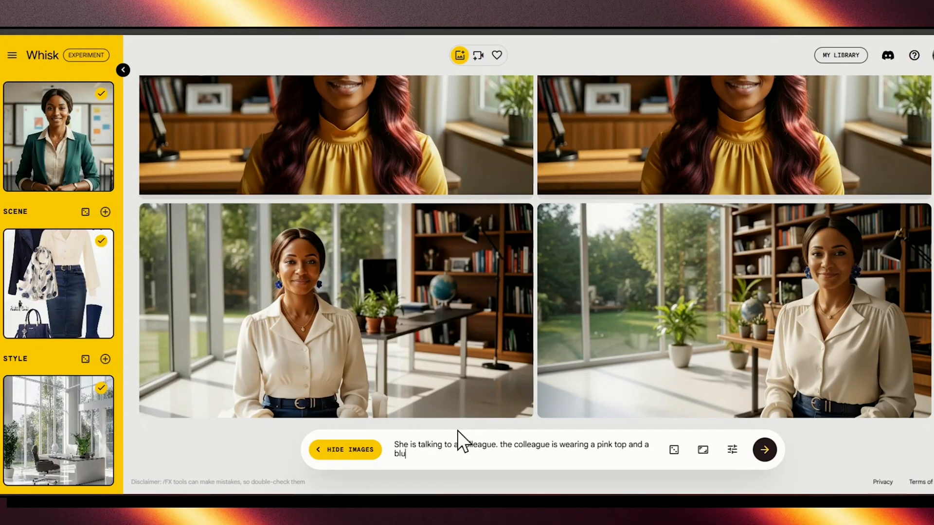
Step: Enter the prompt "She is talking to a colleague. the colleague is wearing a pink top and a blue jean" and generate images
{"action": "type", "text": "e jean"}
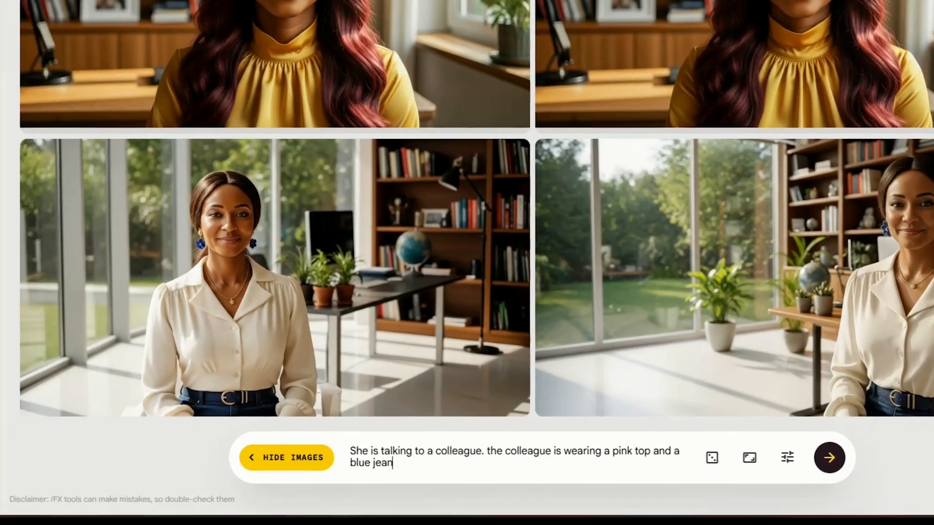
{"action": "left_click", "coordinate": [830, 458]}
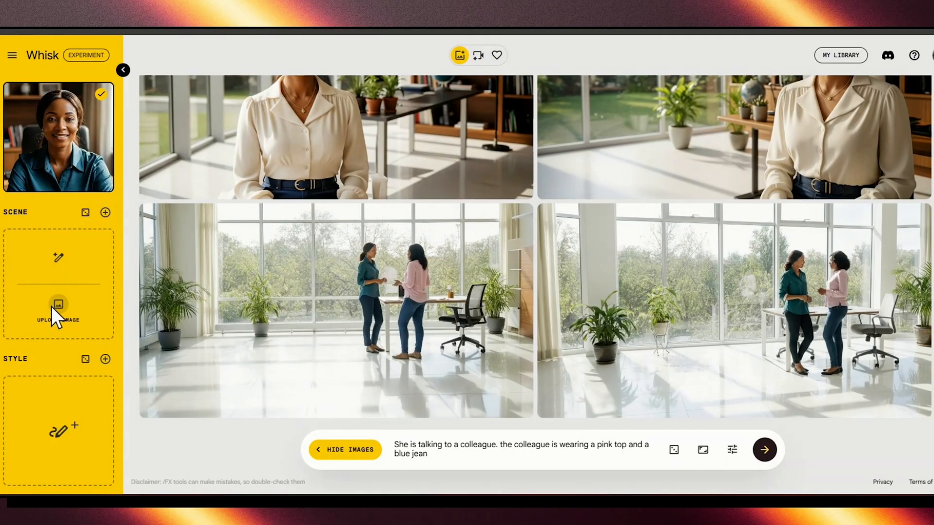
Step: Upload the "Add a fresh twist to your spring wardrobe" outfit as the scene and the 7c450fea outdoor café photo as the style
{"action": "left_click", "coordinate": [58, 306]}
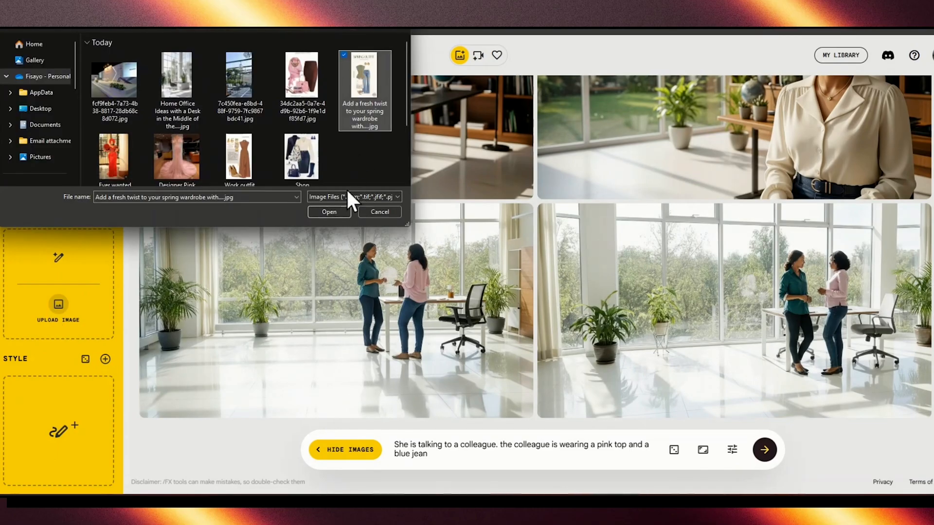
{"action": "left_click", "coordinate": [323, 213]}
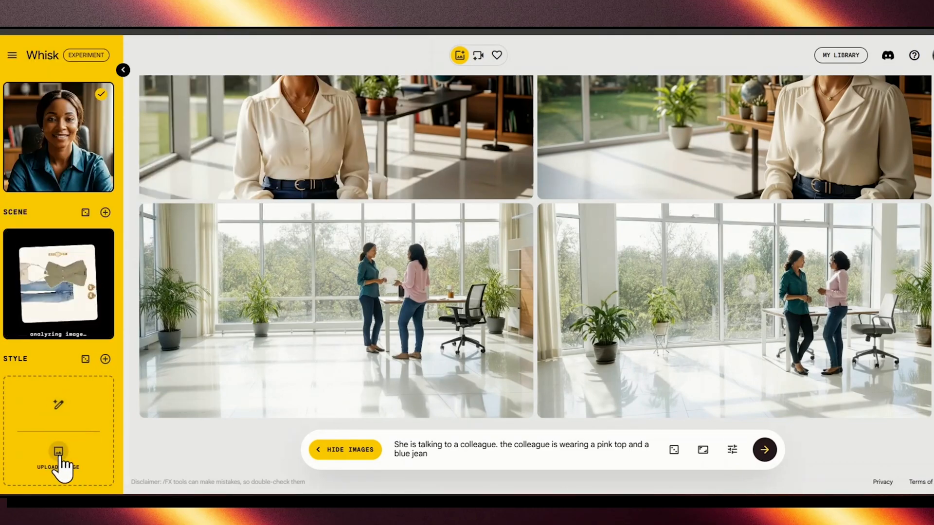
{"action": "left_click", "coordinate": [58, 457]}
{"action": "left_click", "coordinate": [239, 78]}
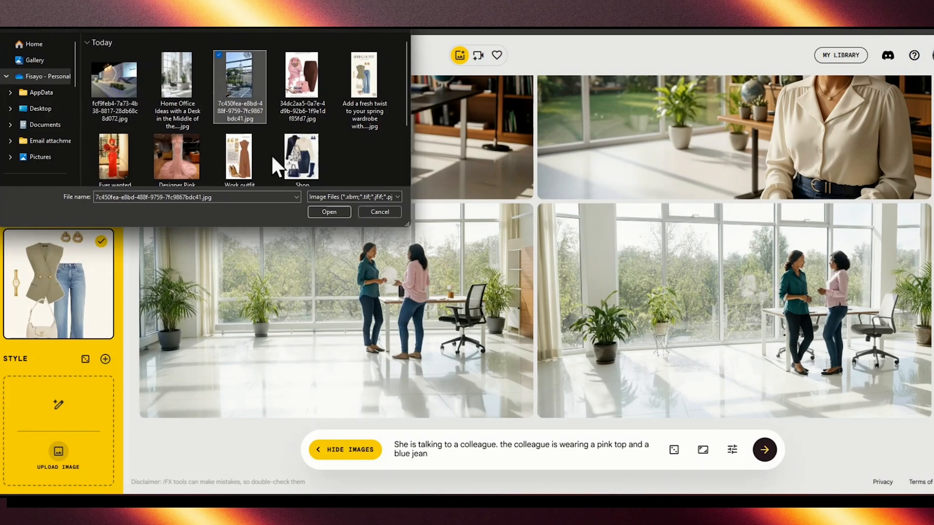
{"action": "left_click", "coordinate": [328, 212]}
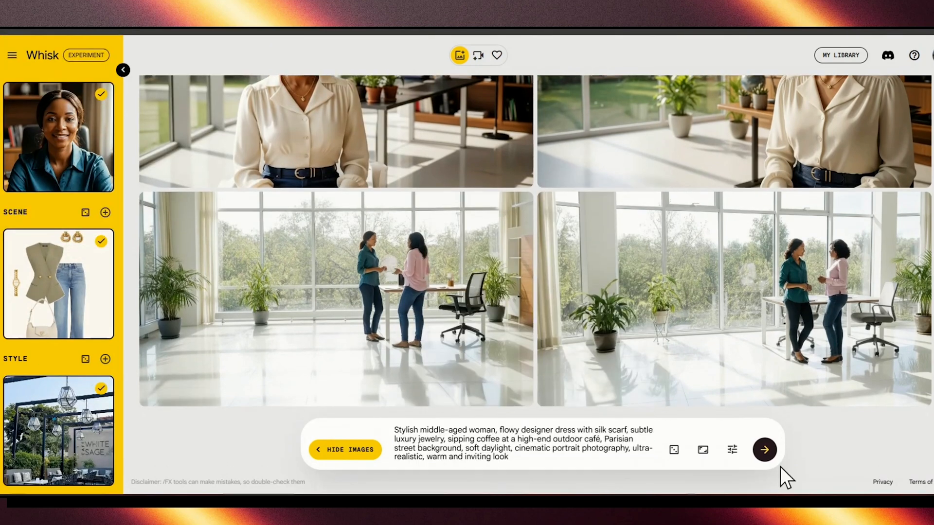
Step: Generate images from the stylish middle-aged woman café prompt, and regenerate with the dress, scarf, jewelry and Parisian street details removed
{"action": "left_click", "coordinate": [766, 459]}
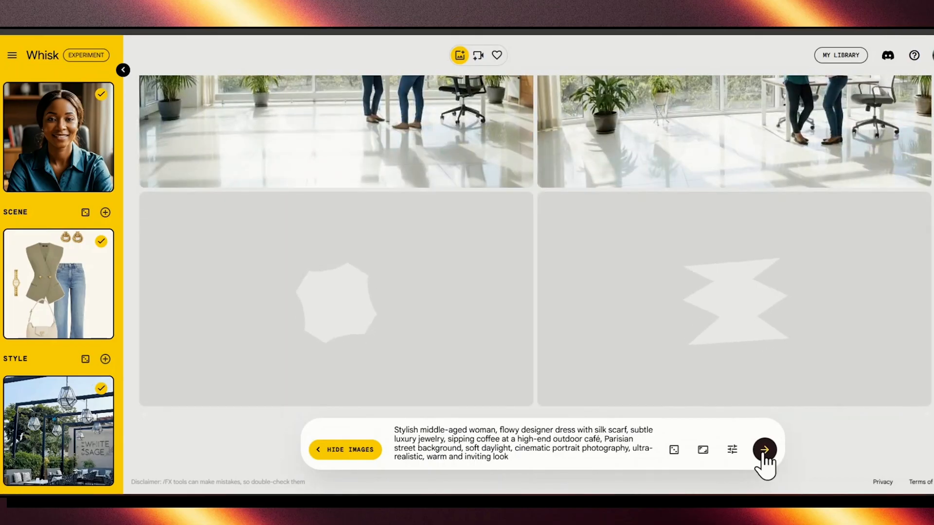
{"action": "mouse_move", "coordinate": [25, 128]}
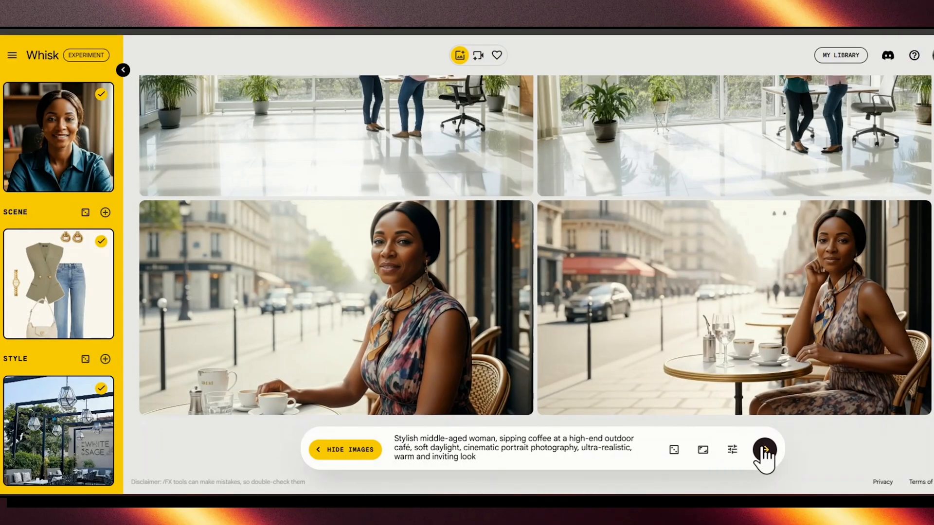
{"action": "left_click", "coordinate": [763, 446]}
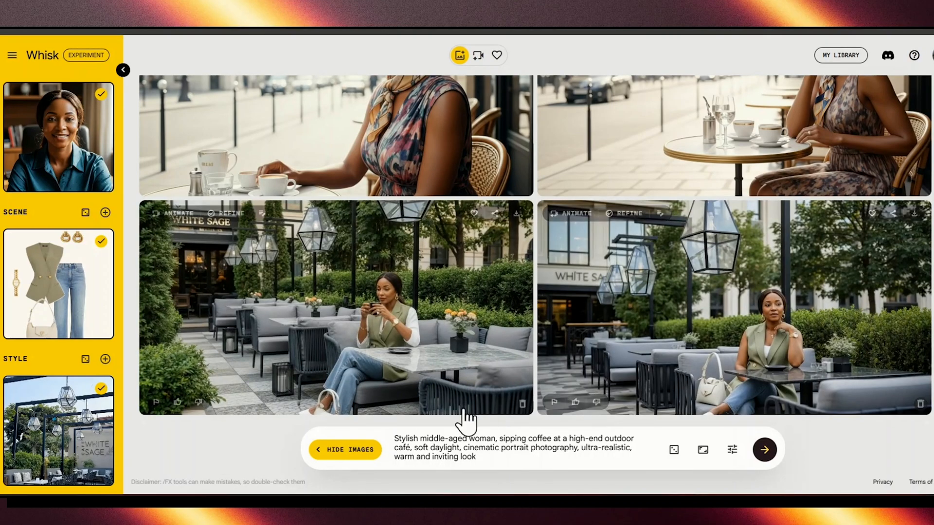
Step: Upload "Designer Pink Evening Dress For Women Wedding....jpg" as the new scene image
{"action": "mouse_move", "coordinate": [42, 275]}
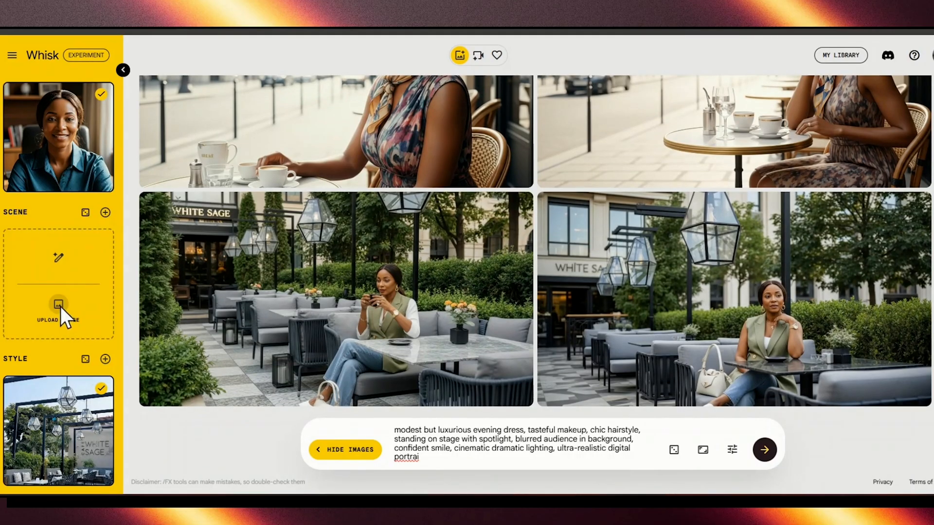
{"action": "left_click", "coordinate": [61, 306]}
{"action": "left_click", "coordinate": [175, 150]}
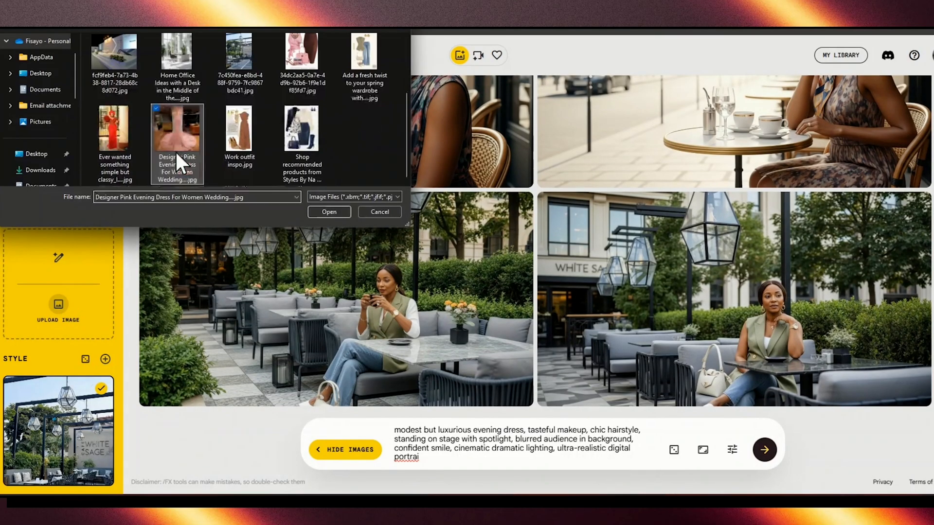
{"action": "left_click", "coordinate": [326, 212]}
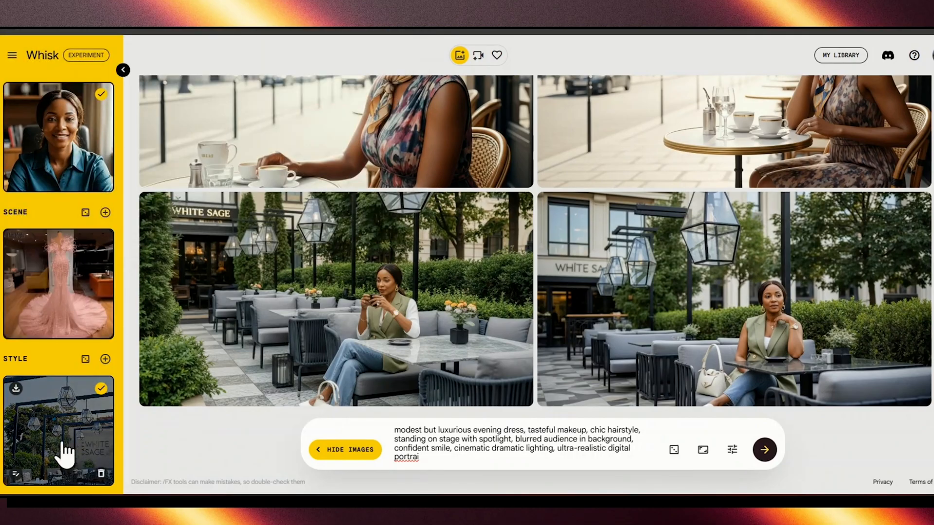
Step: Delete the outdoor café style image and upload the fcf9feb4 event stage photo as the style
{"action": "left_click", "coordinate": [62, 454]}
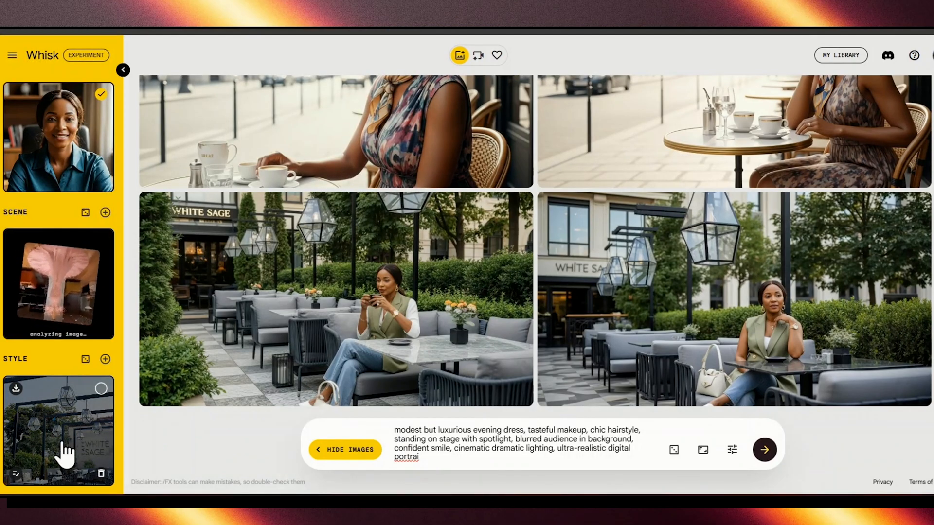
{"action": "left_click", "coordinate": [103, 474]}
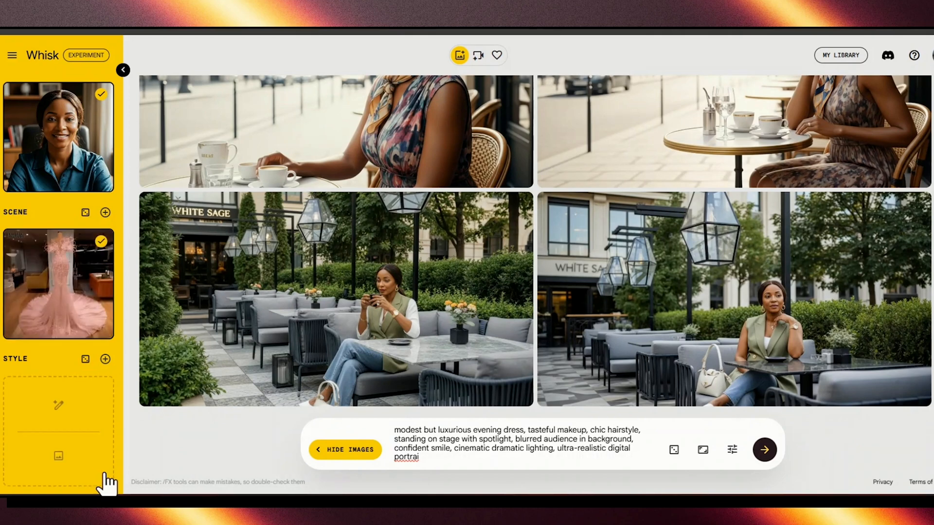
{"action": "left_click", "coordinate": [59, 457]}
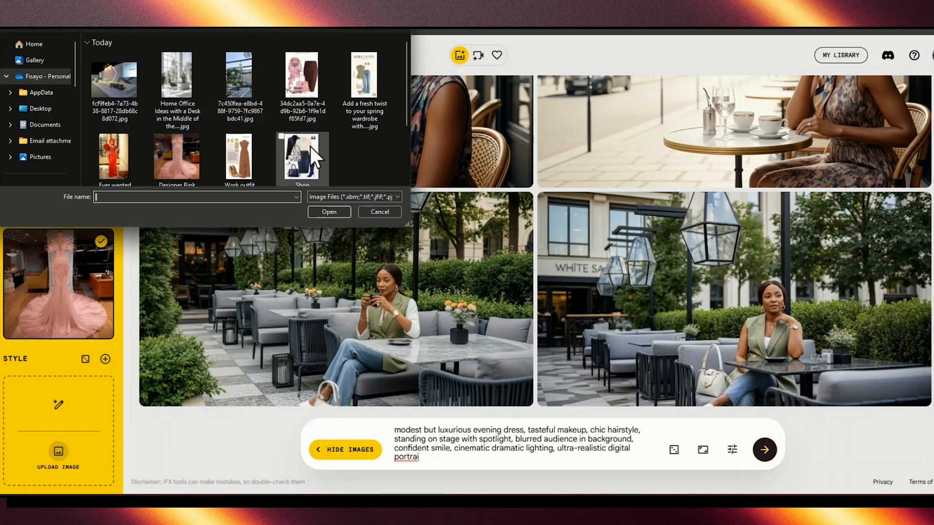
{"action": "left_click", "coordinate": [120, 89]}
{"action": "left_click", "coordinate": [330, 213]}
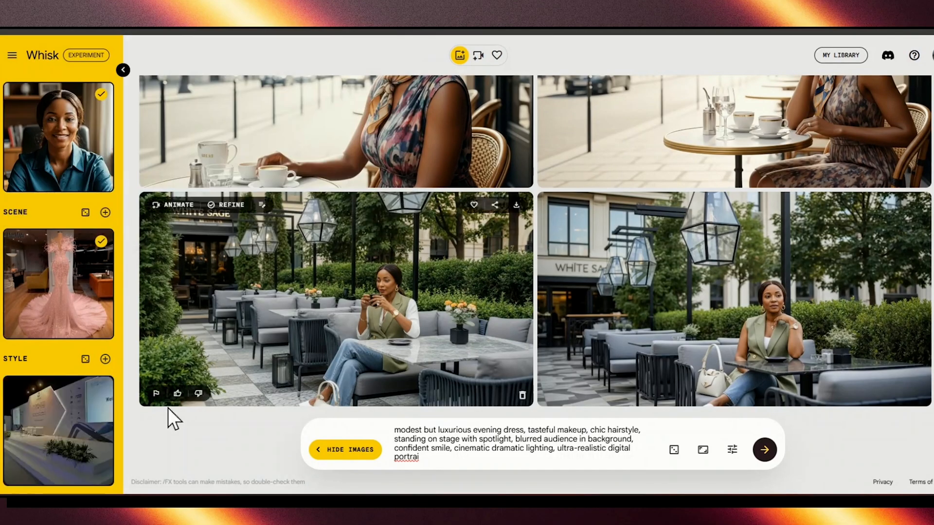
Step: Complete the luxurious evening dress stage prompt so it ends in "ultra-realistic digital portrait", and generate images
{"action": "left_click", "coordinate": [438, 456]}
{"action": "type", "text": "t"}
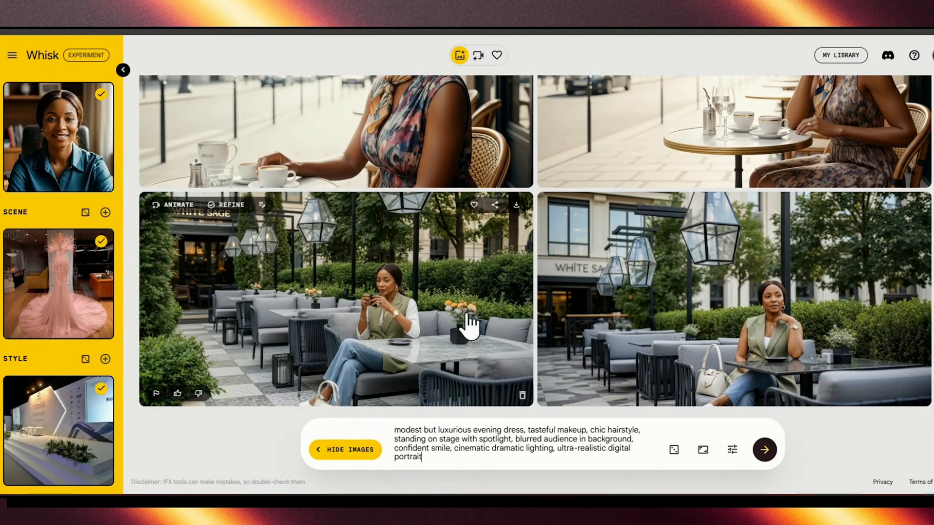
{"action": "left_click", "coordinate": [765, 453]}
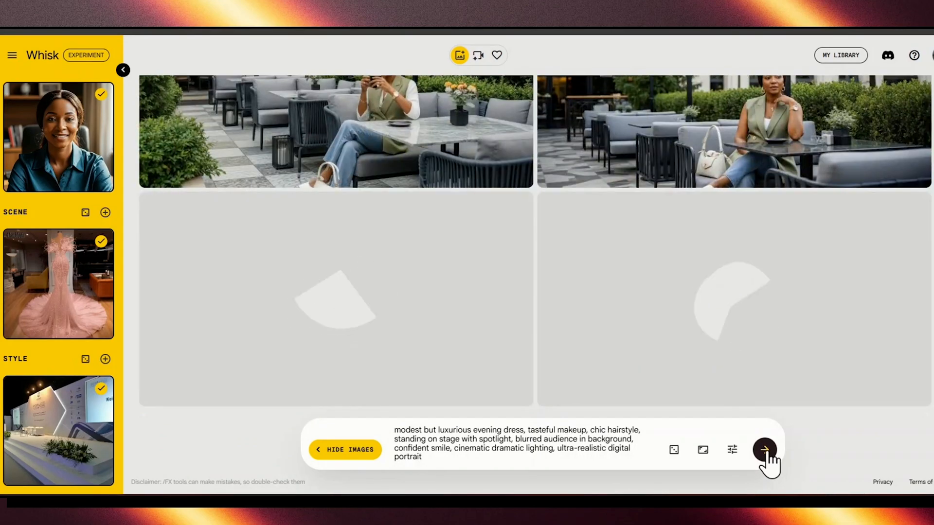